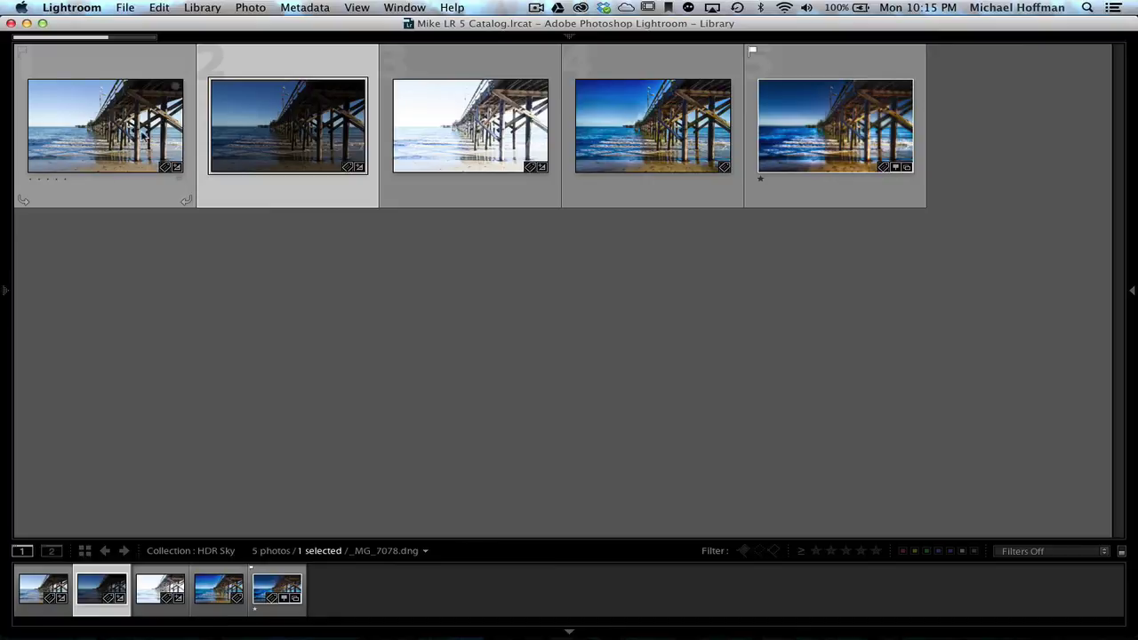
Step: Select the three bracketed pier exposures and export them to HDR Efex Pro 2
shift+click(471, 129)
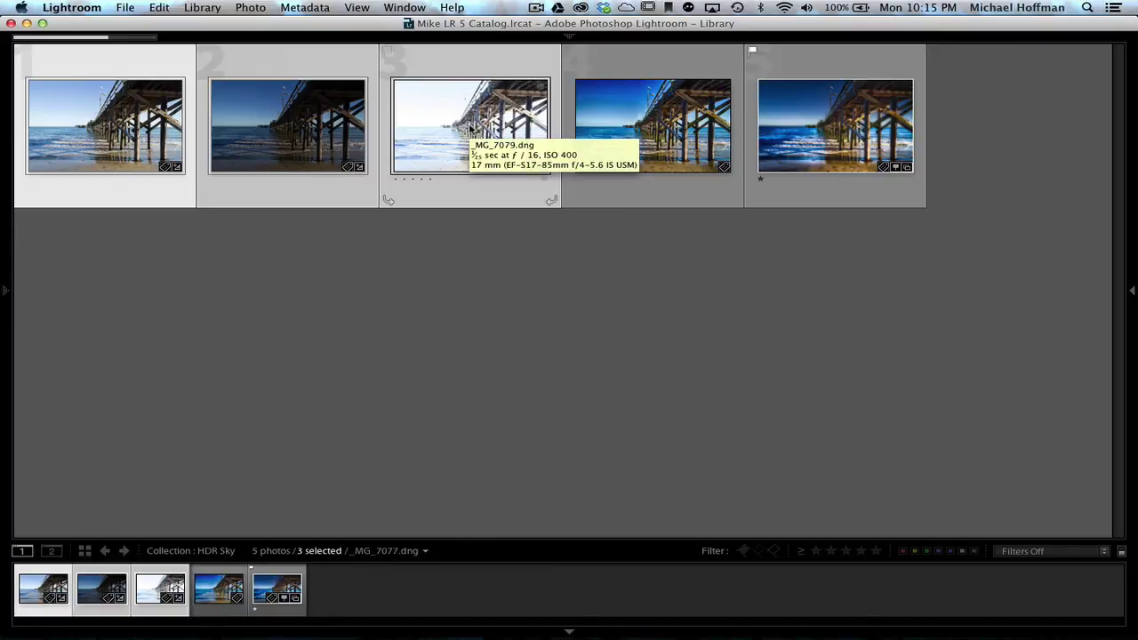
right_click(471, 129)
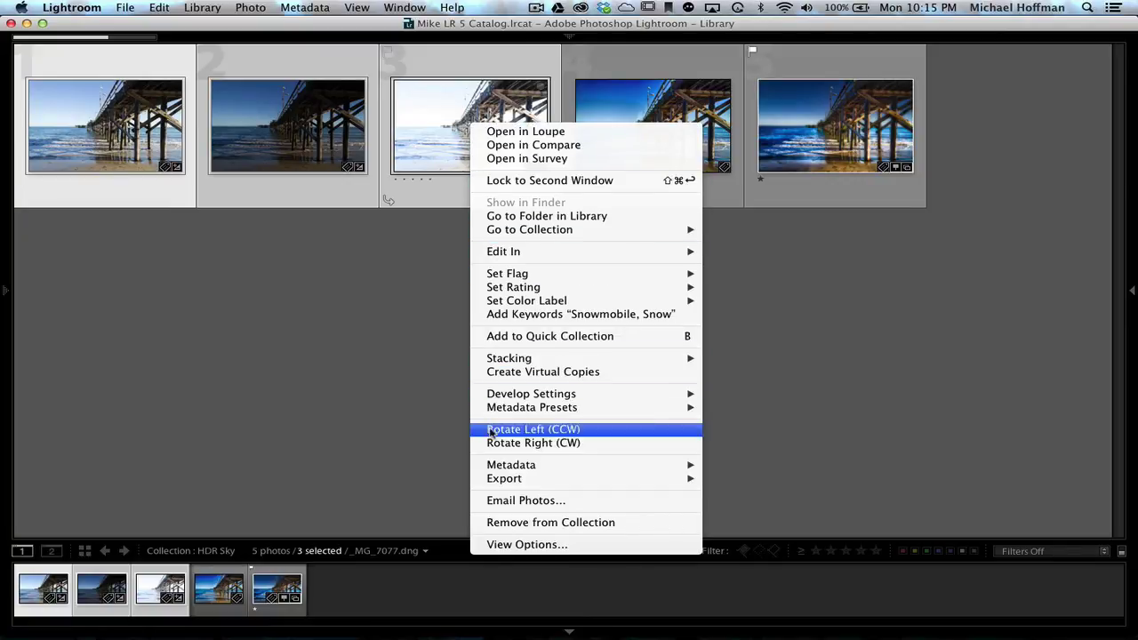
mouse_move(494, 479)
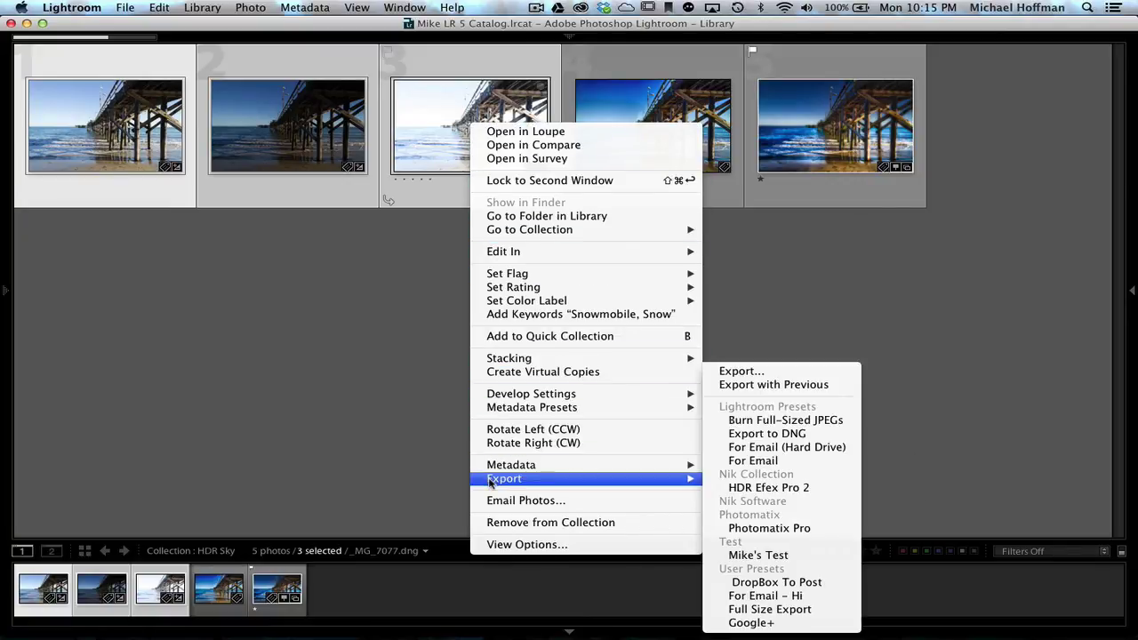
click(754, 488)
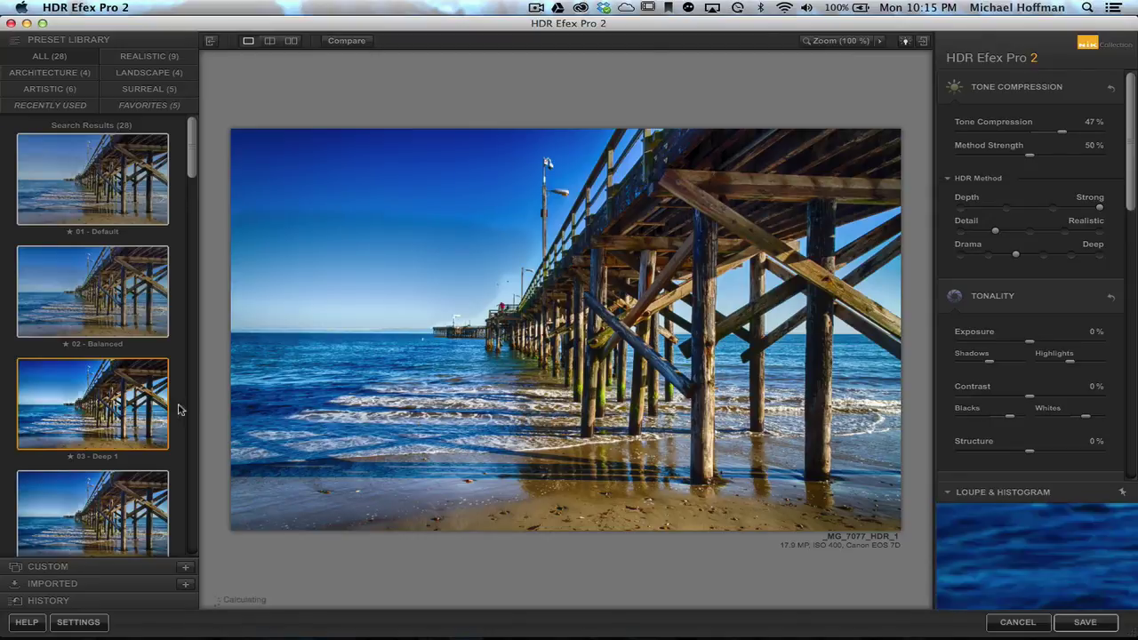
Step: Apply the 03 - Deep 1 preset to the merged pier image and save the HDR result
click(150, 427)
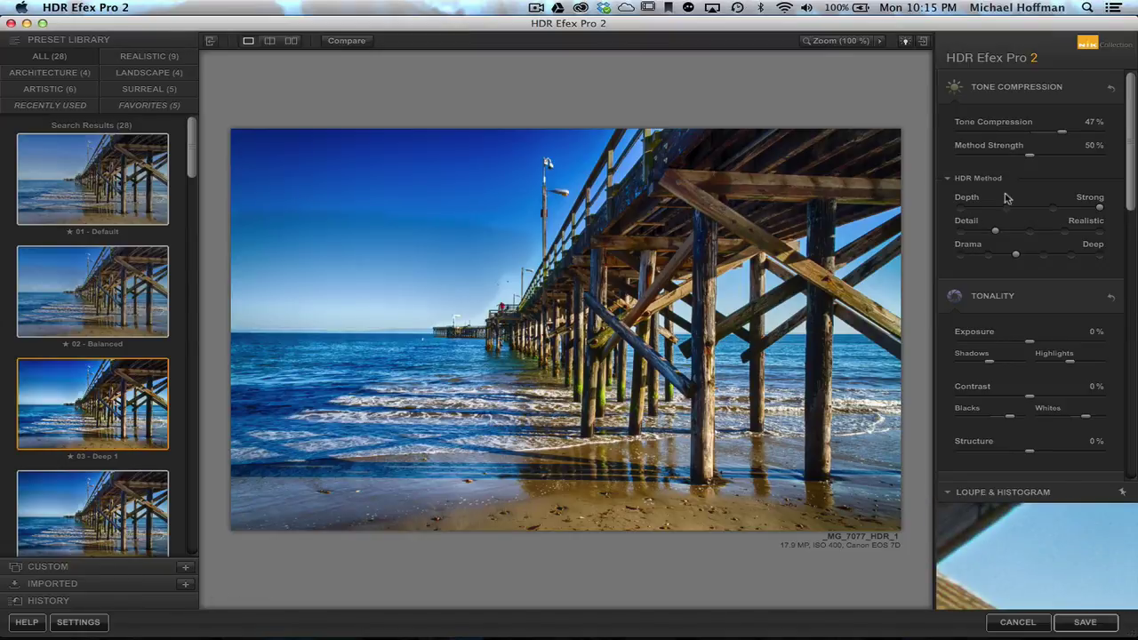
scroll(1010, 327, down, 5)
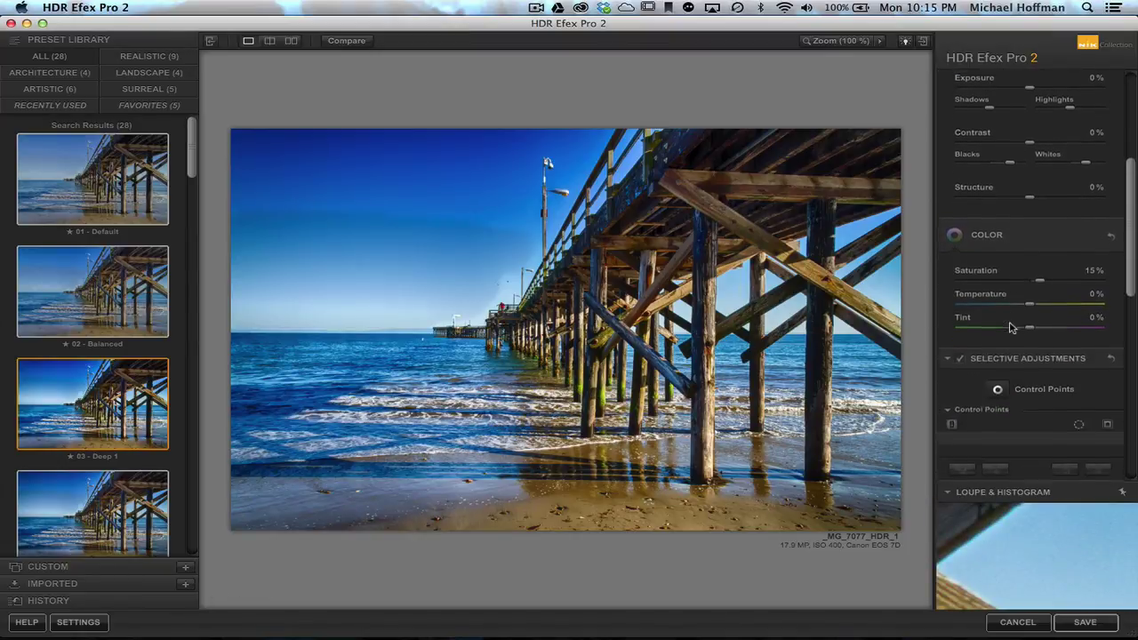
scroll(1010, 327, up, 5)
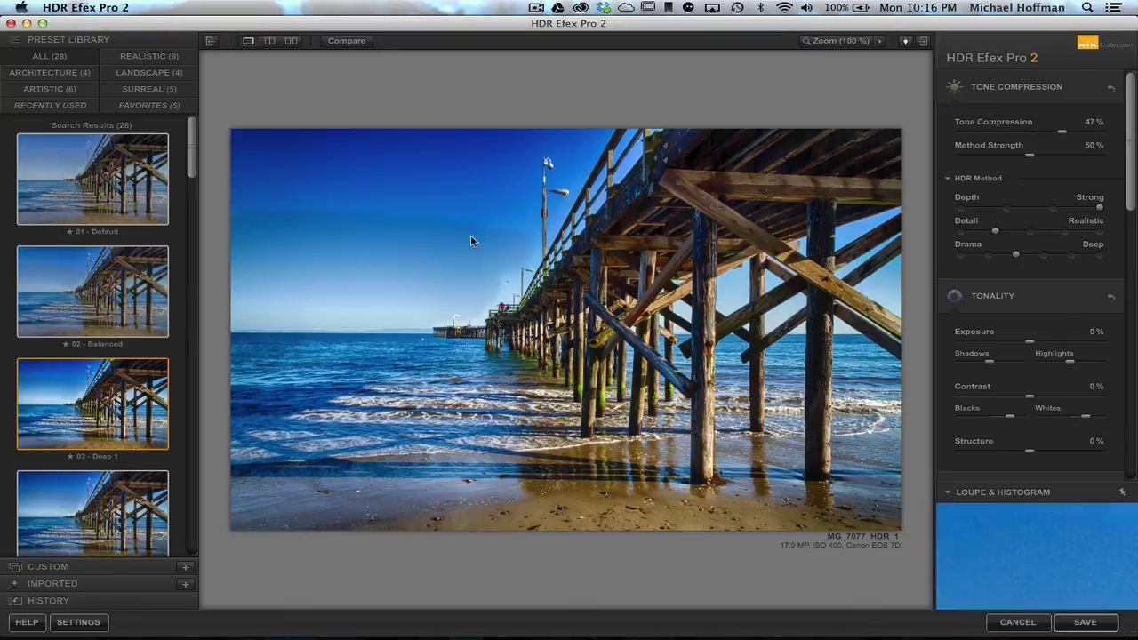
click(1069, 625)
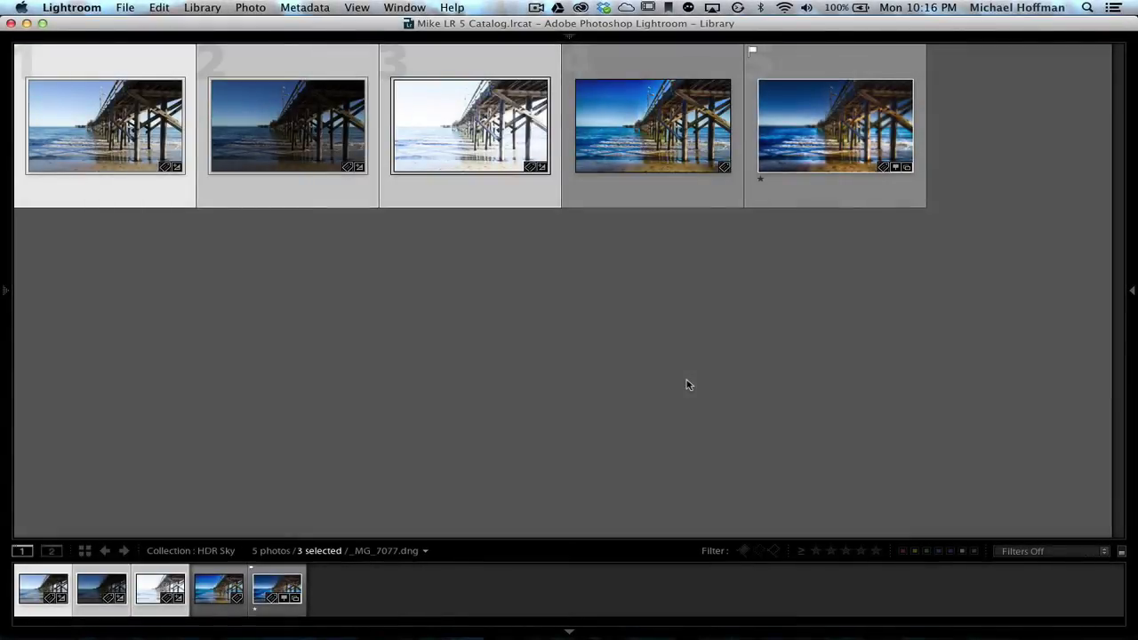
Step: View the HDR pier photo in full screen and examine the sky around the pier railing up close
click(686, 384)
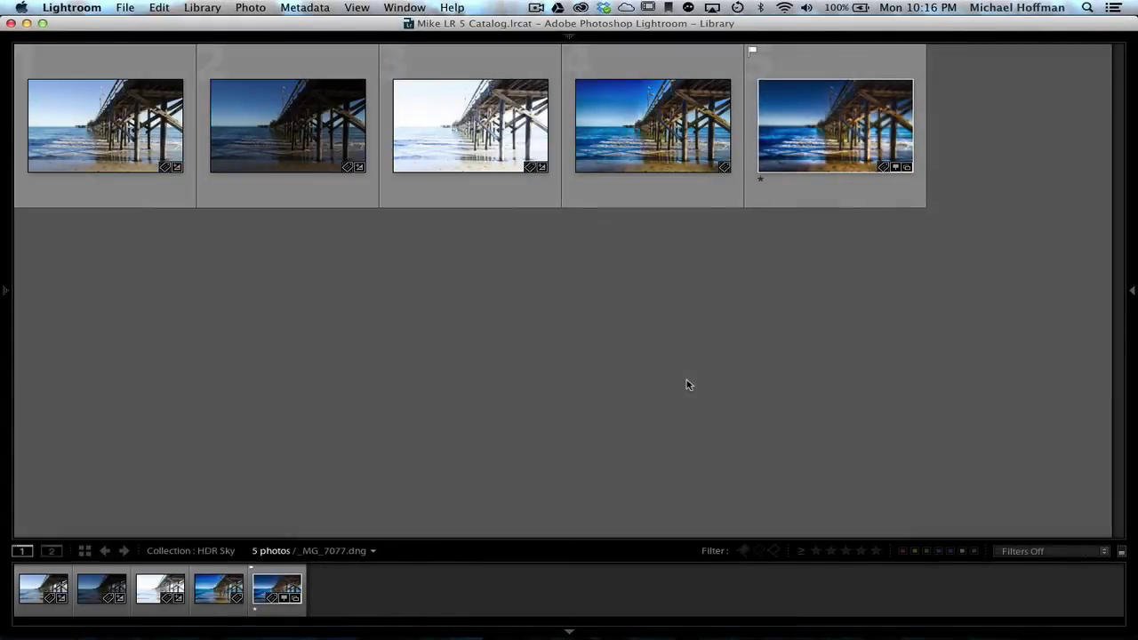
click(673, 143)
key(f)
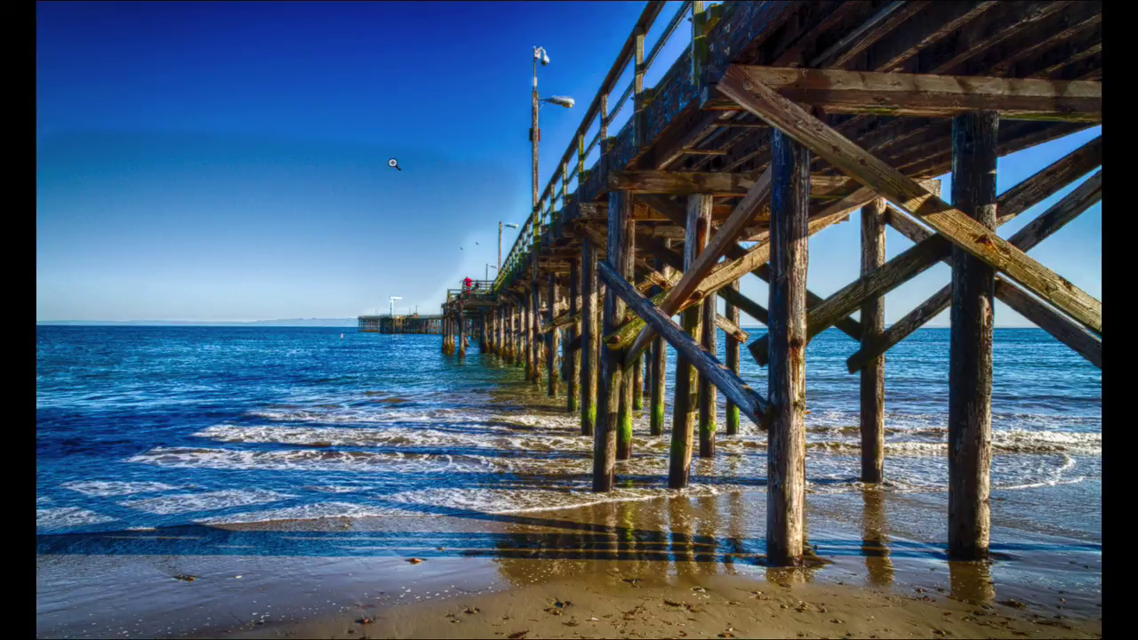
click(469, 241)
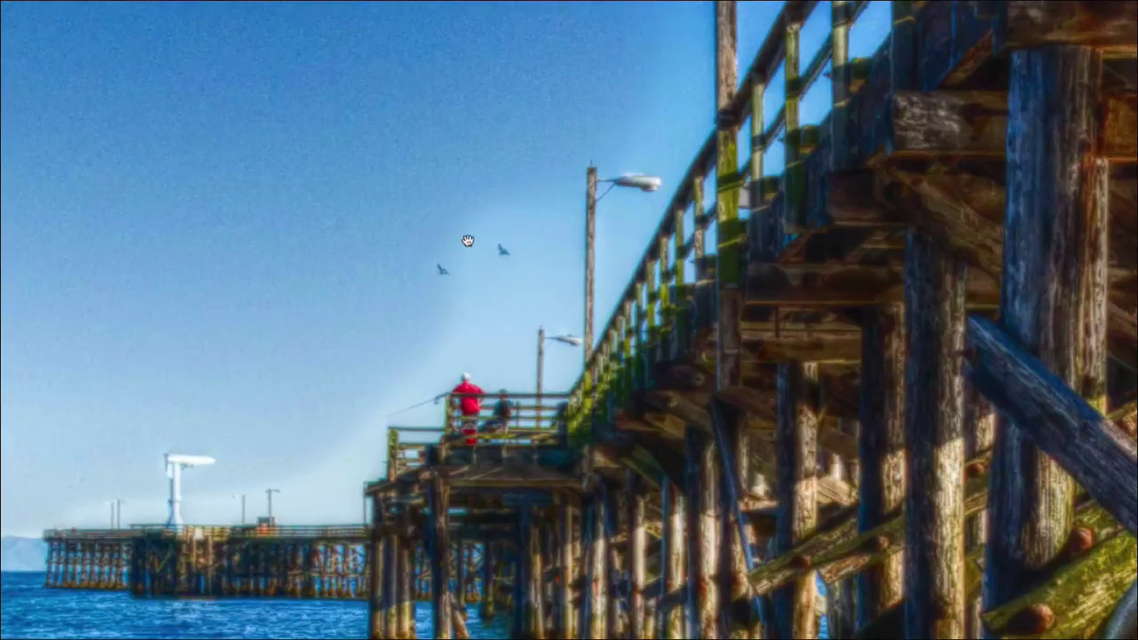
click(403, 161)
key(Right)
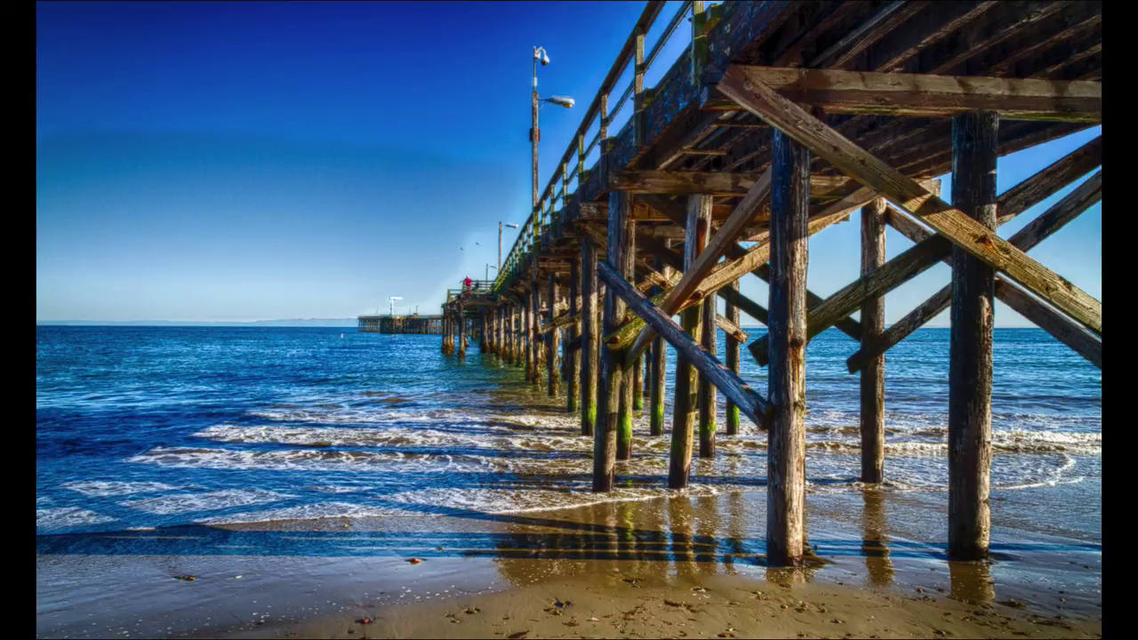
key(Escape)
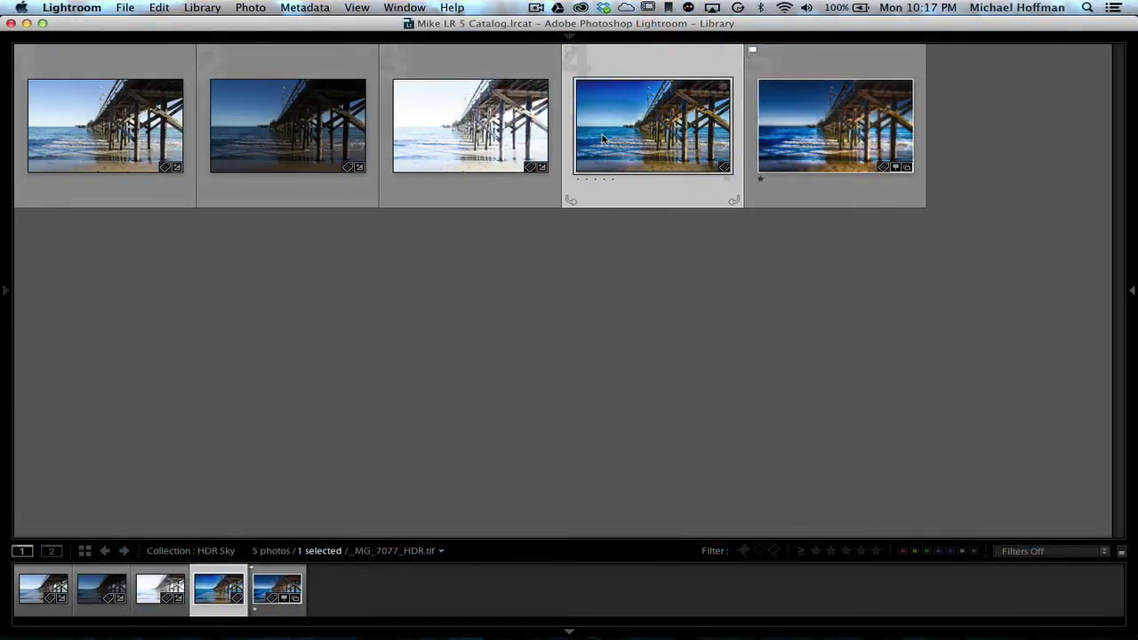
Step: Open the HDR image and the dark exposure _MG_7078.dng together as layers in Photoshop
super+click(303, 147)
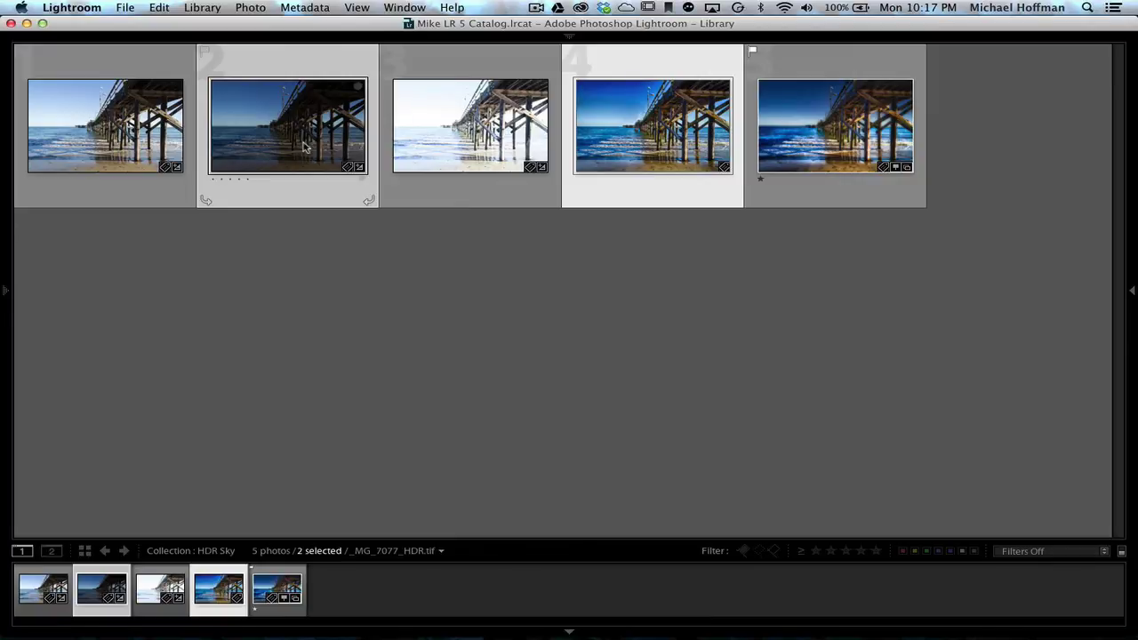
right_click(256, 124)
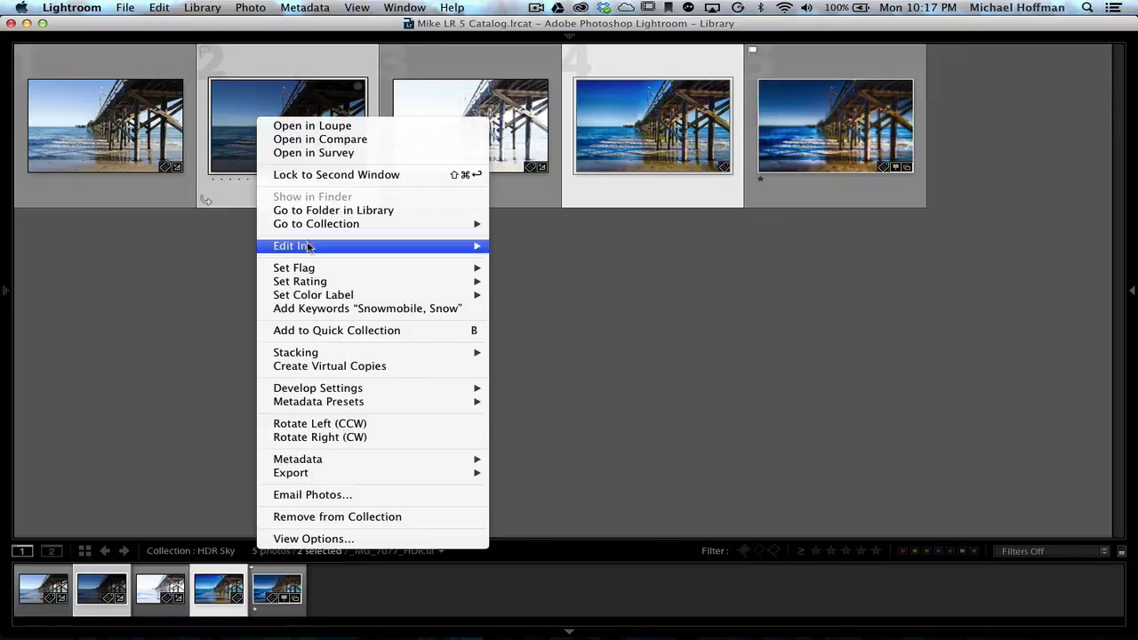
mouse_move(309, 248)
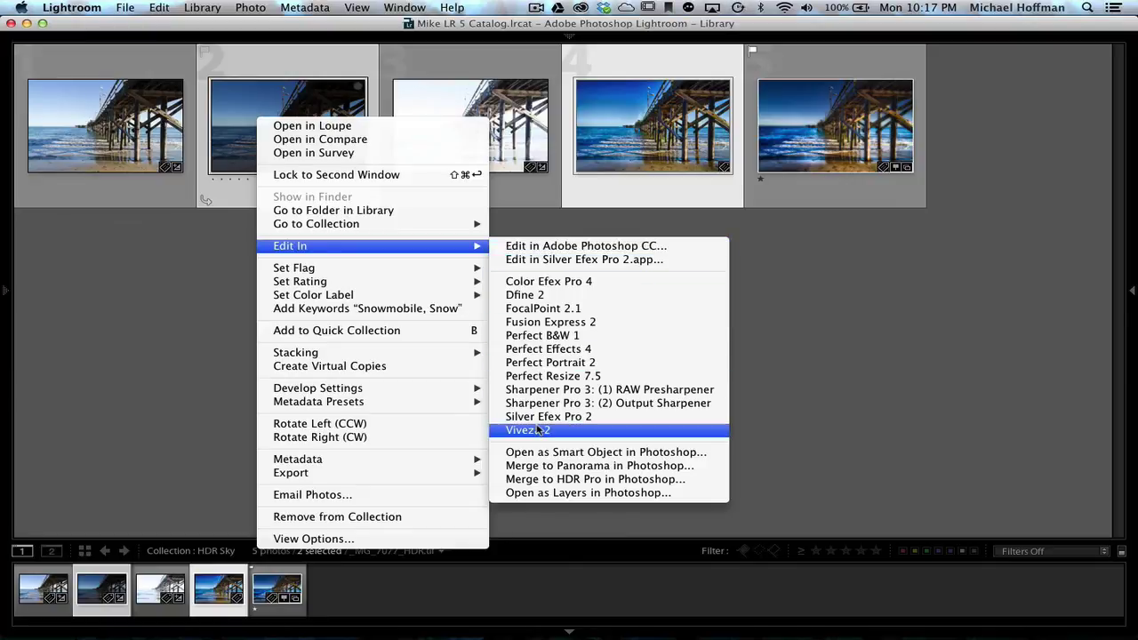
click(540, 493)
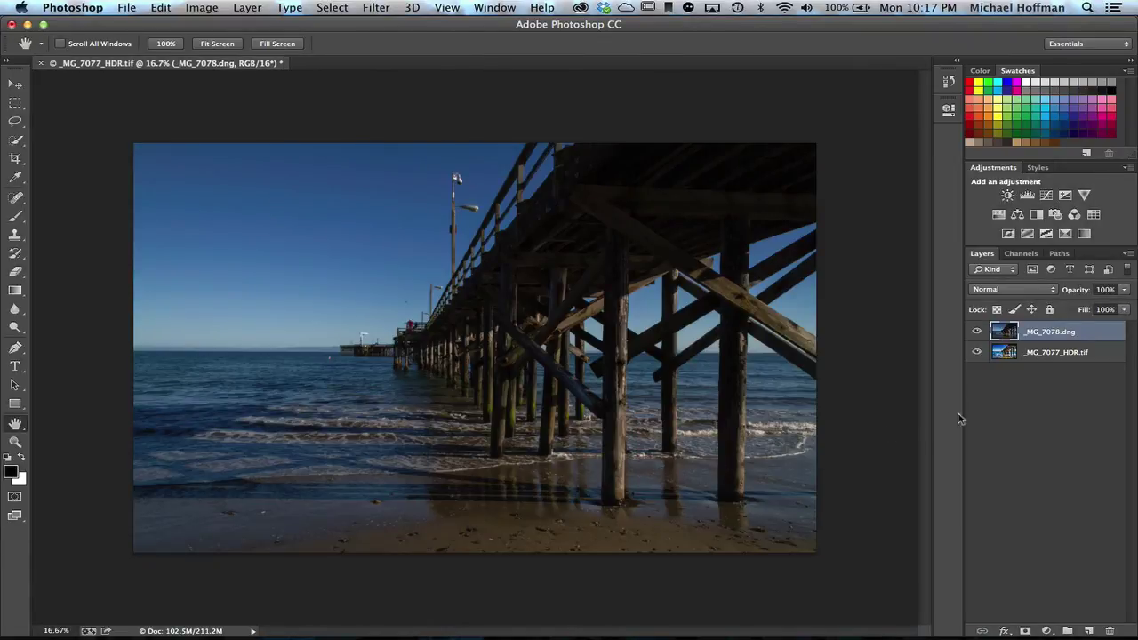
Step: Check the HDR image beneath the dark exposure and move the _MG_7078.dng layer below _MG_7077_HDR.tif
click(976, 331)
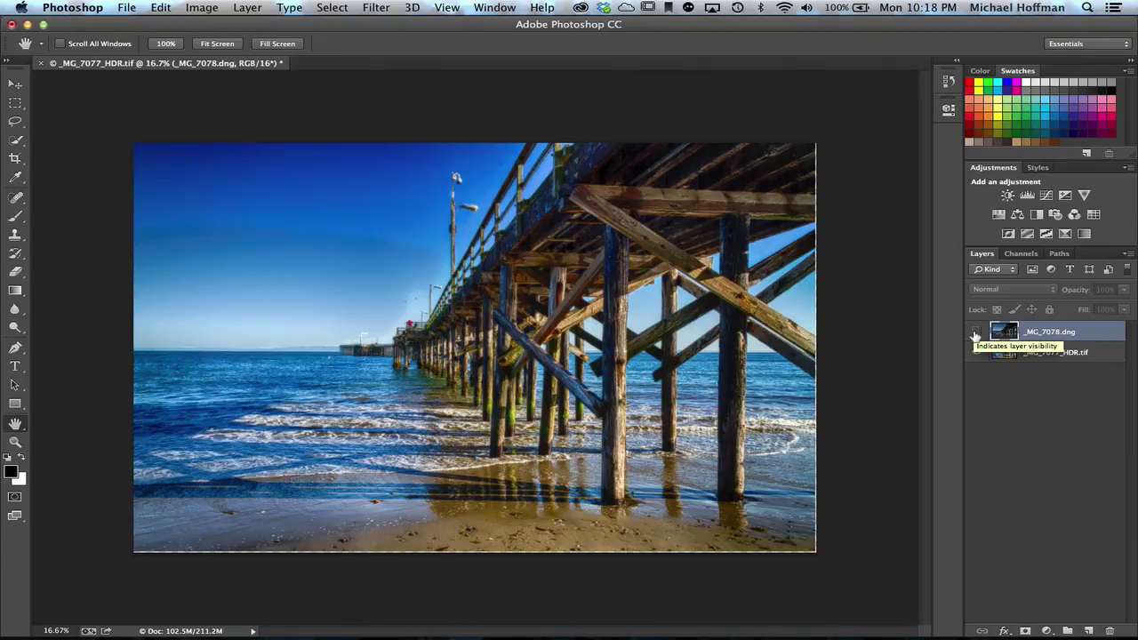
click(977, 331)
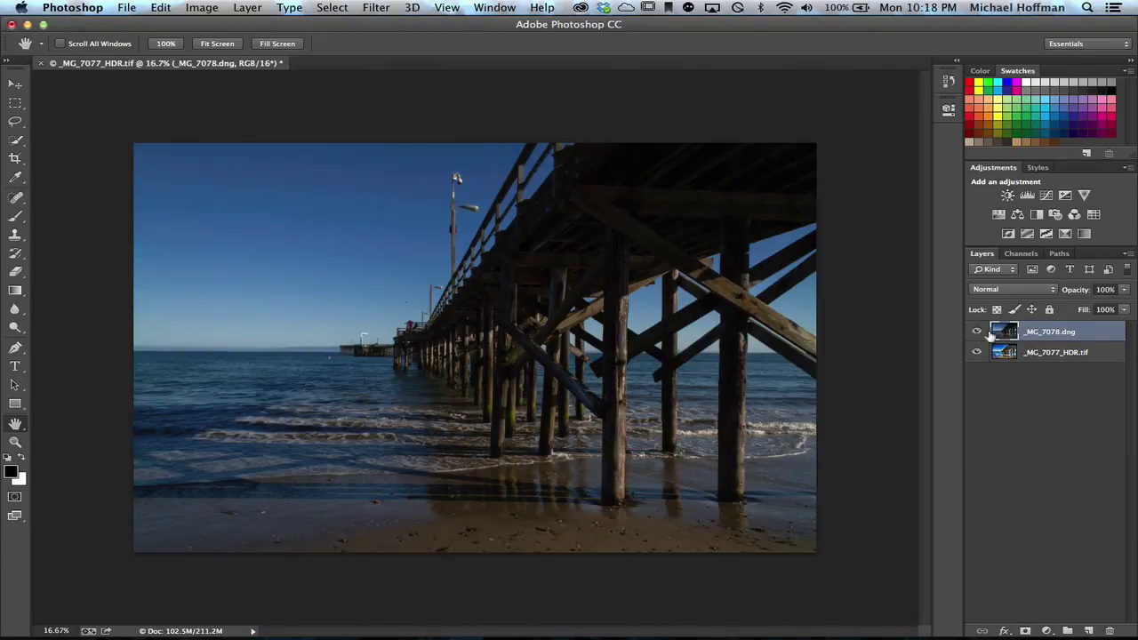
drag(1010, 335, 1006, 355)
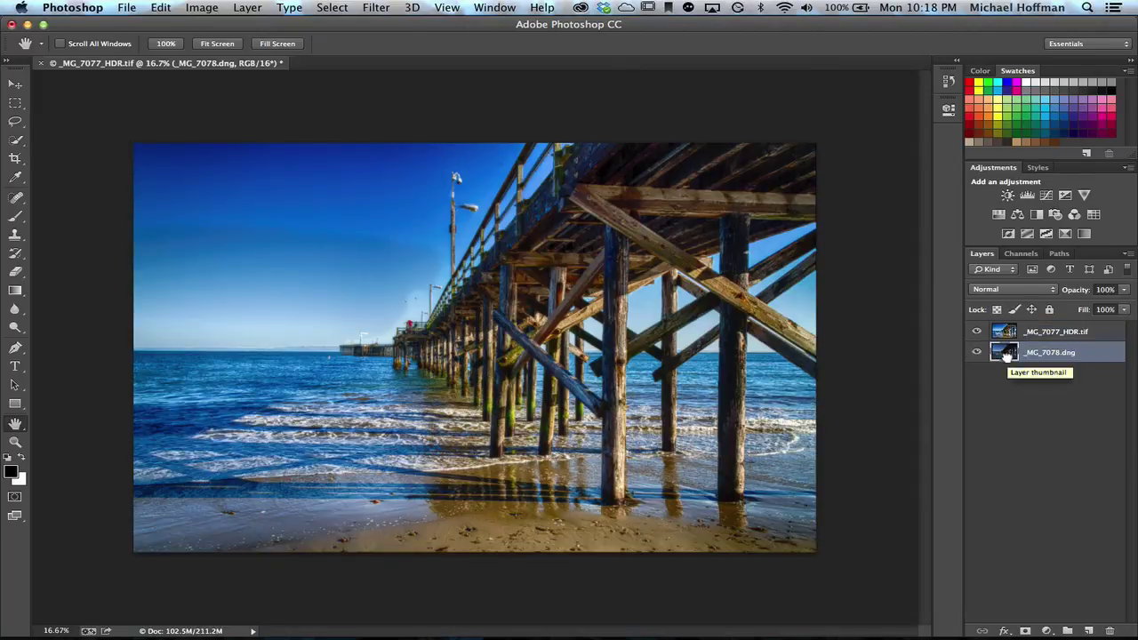
Step: Auto-align the _MG_7077_HDR.tif and _MG_7078.dng layers using the Reposition projection
click(1007, 336)
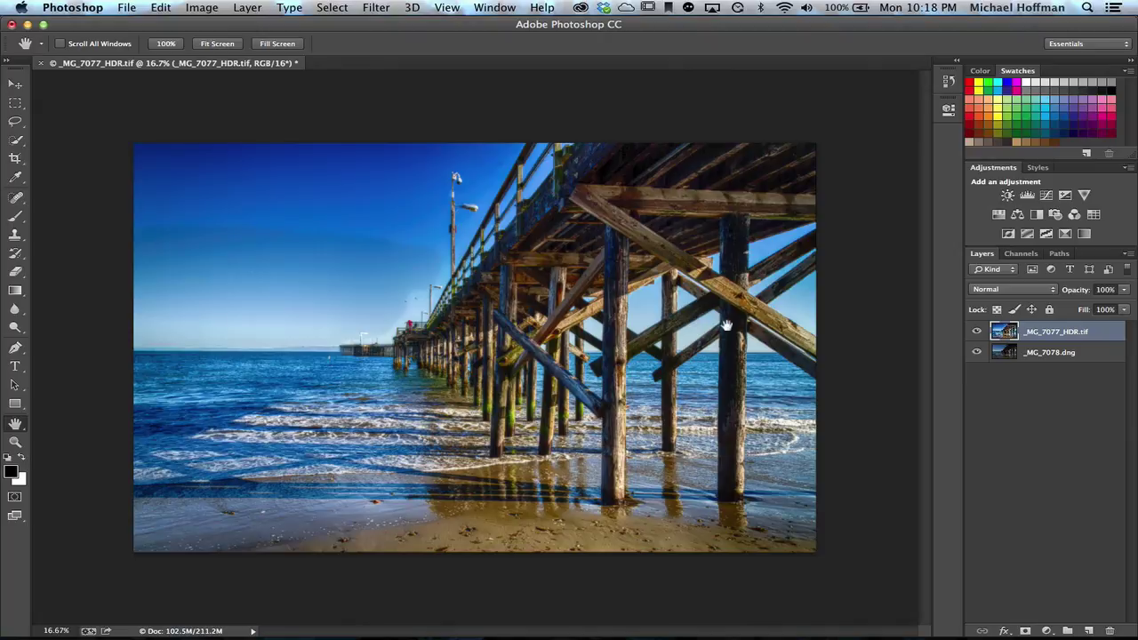
shift+click(1003, 353)
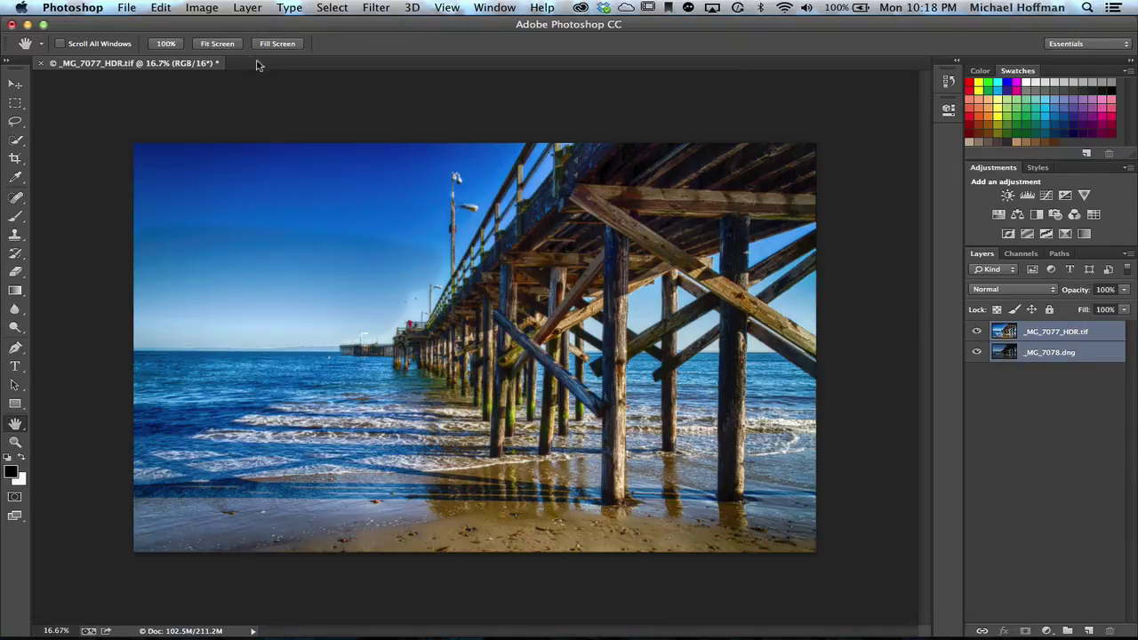
click(163, 9)
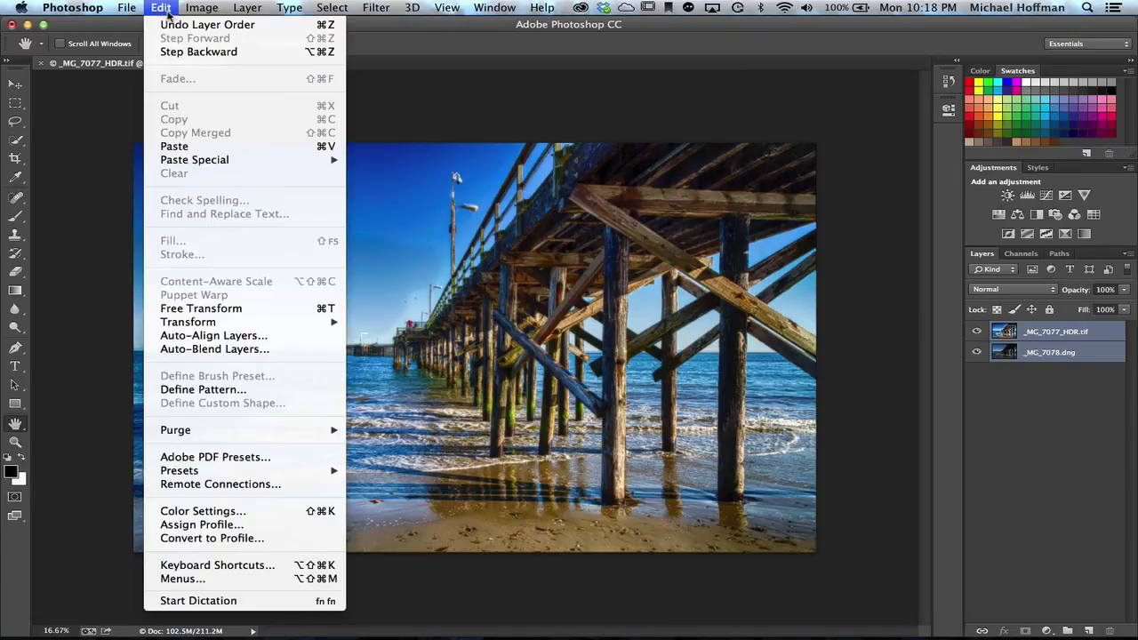
click(197, 338)
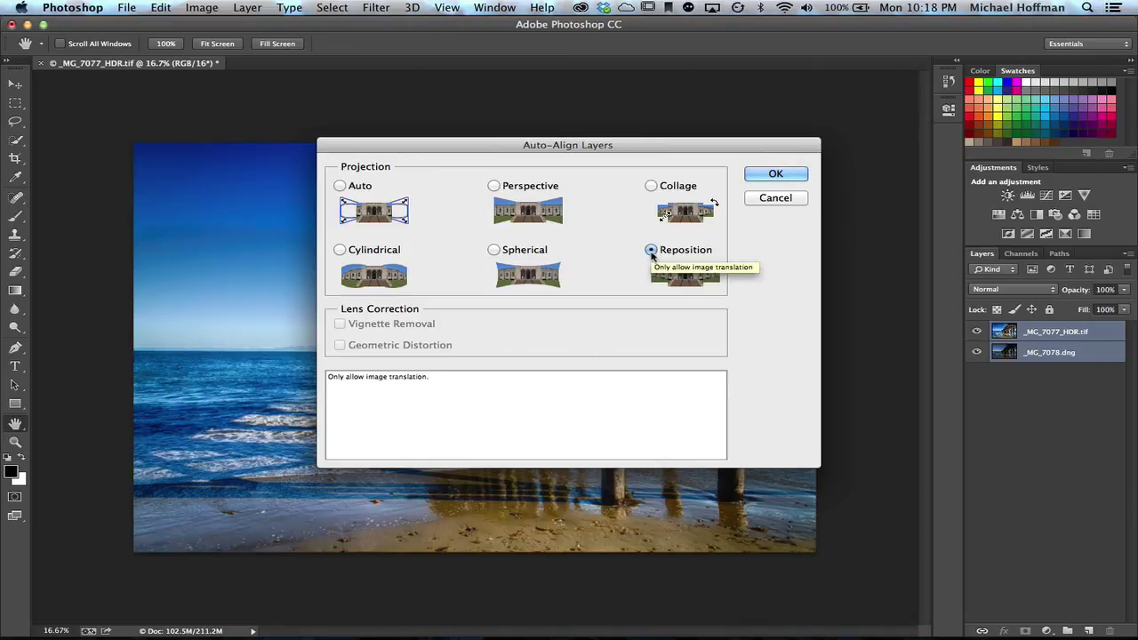
click(769, 176)
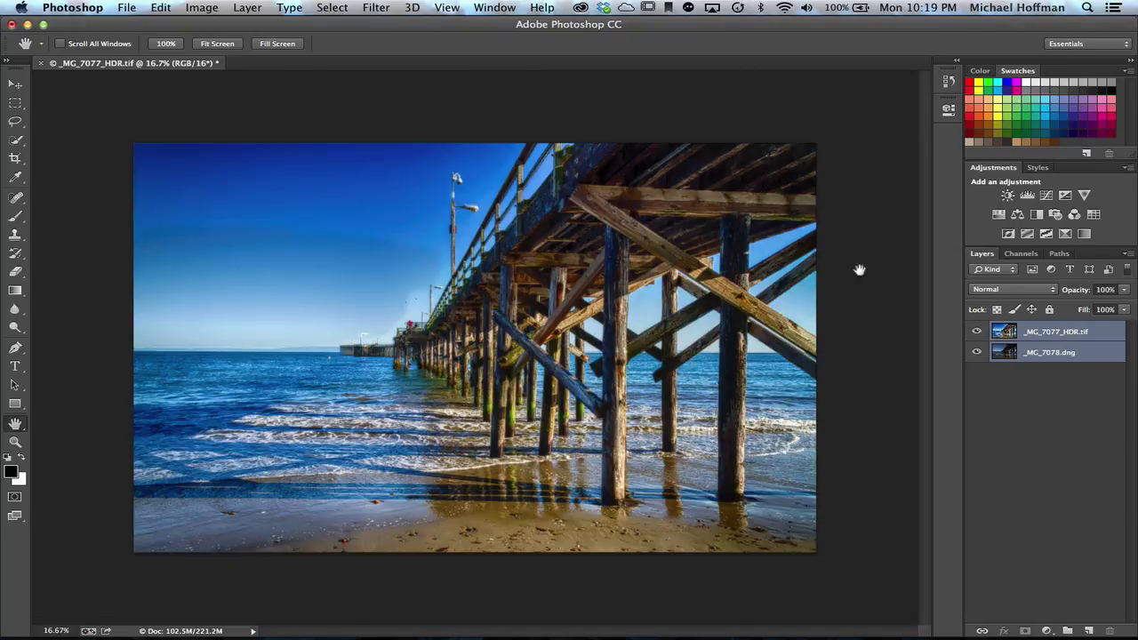
Step: Toggle the HDR layer's visibility repeatedly to compare its alignment and sky with the dark exposure
click(977, 332)
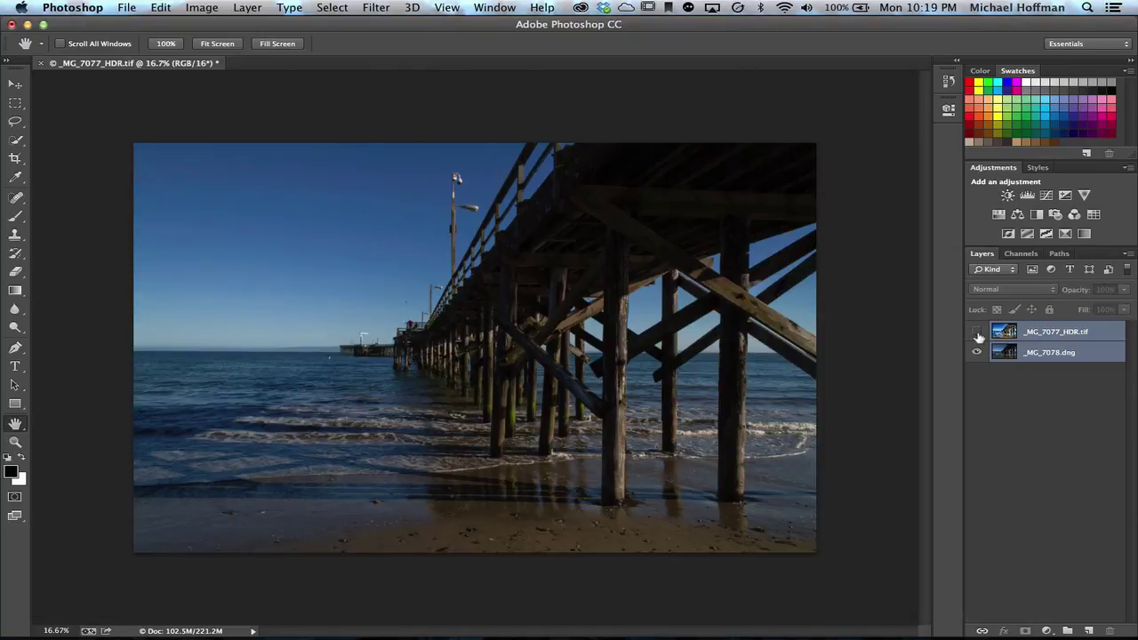
click(977, 333)
click(977, 333)
click(977, 333)
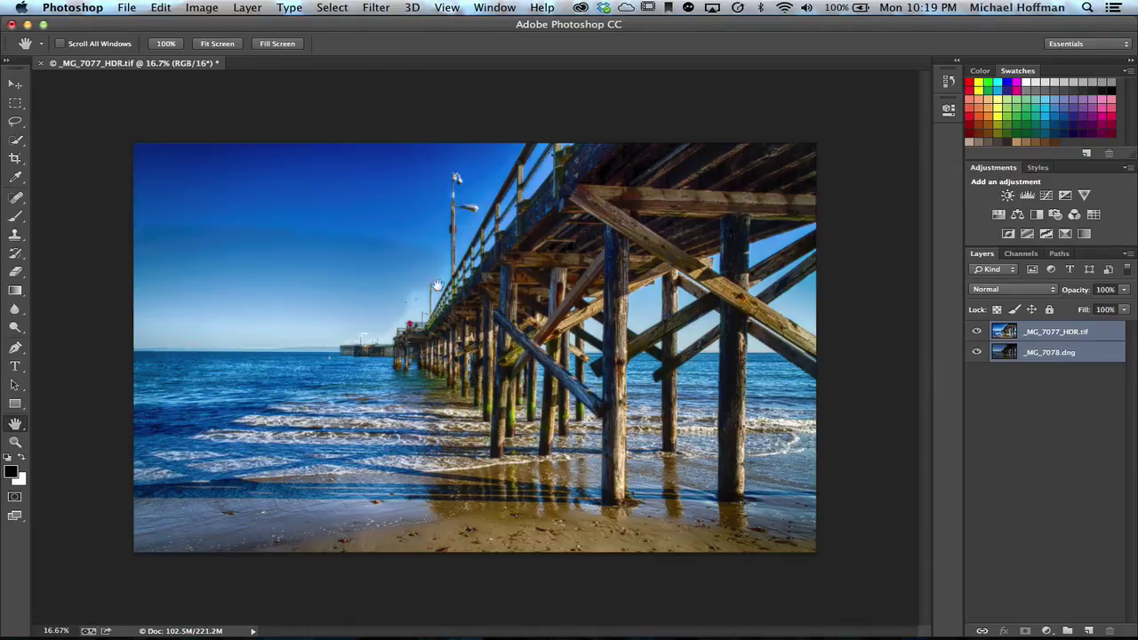
click(977, 331)
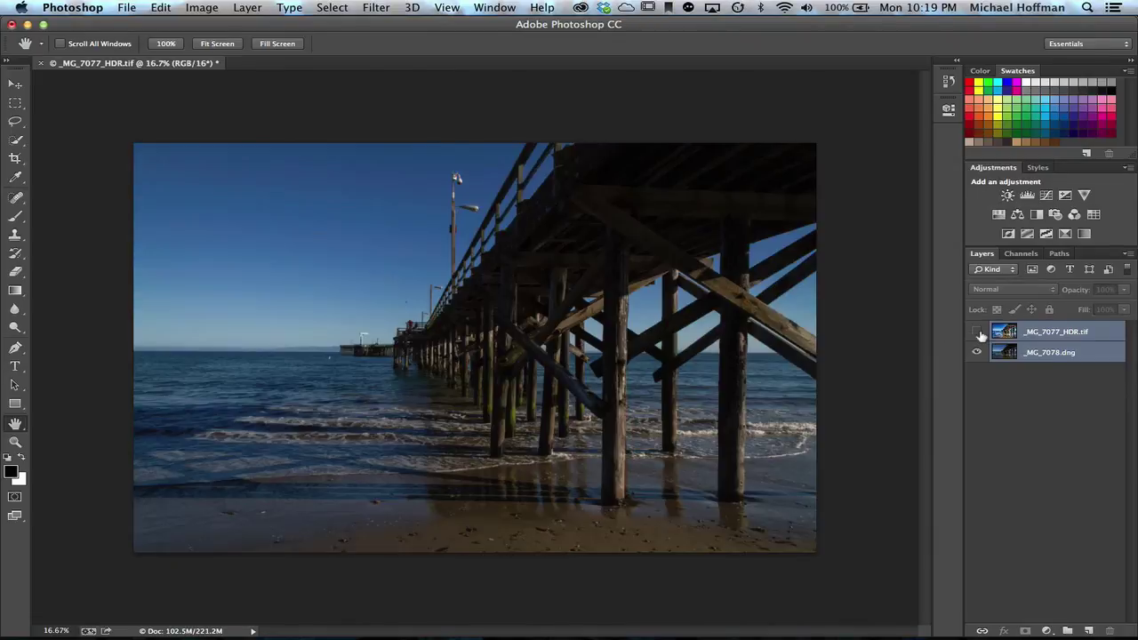
click(978, 332)
click(977, 333)
click(978, 332)
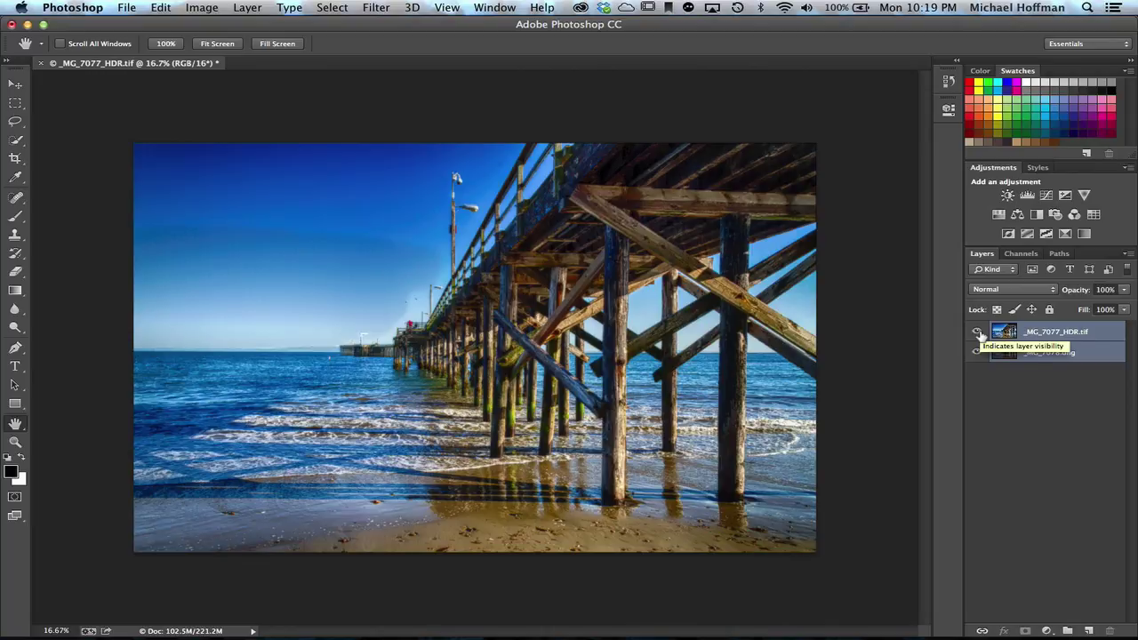
Step: Hide the _MG_7077_HDR.tif layer and select the large open sky on the _MG_7078.dng layer with Quick Selection
click(1041, 334)
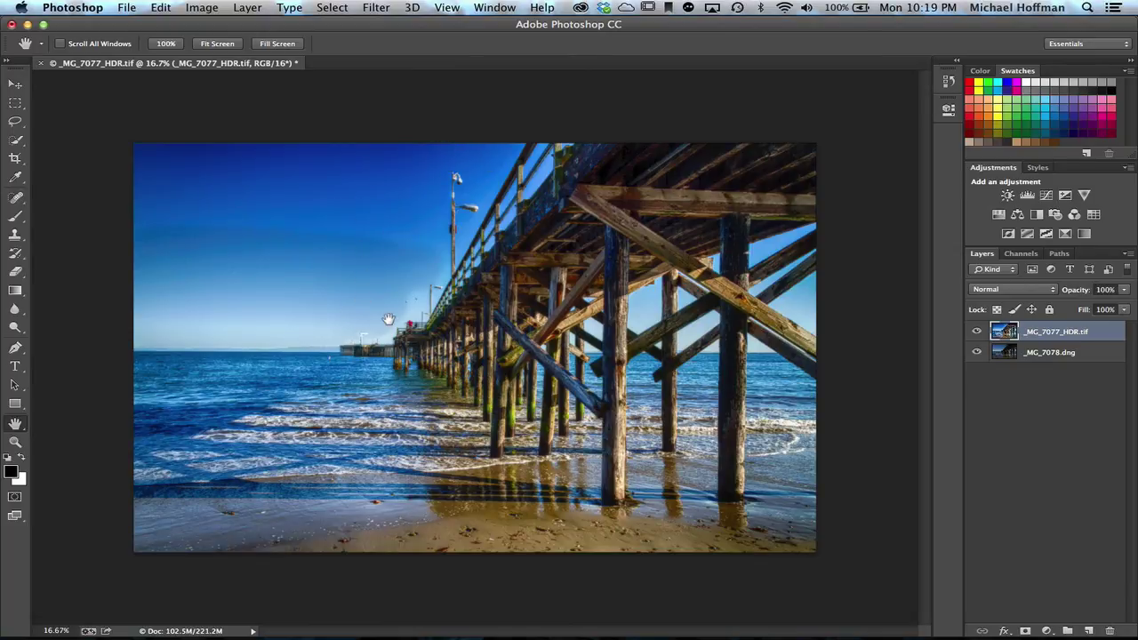
click(975, 333)
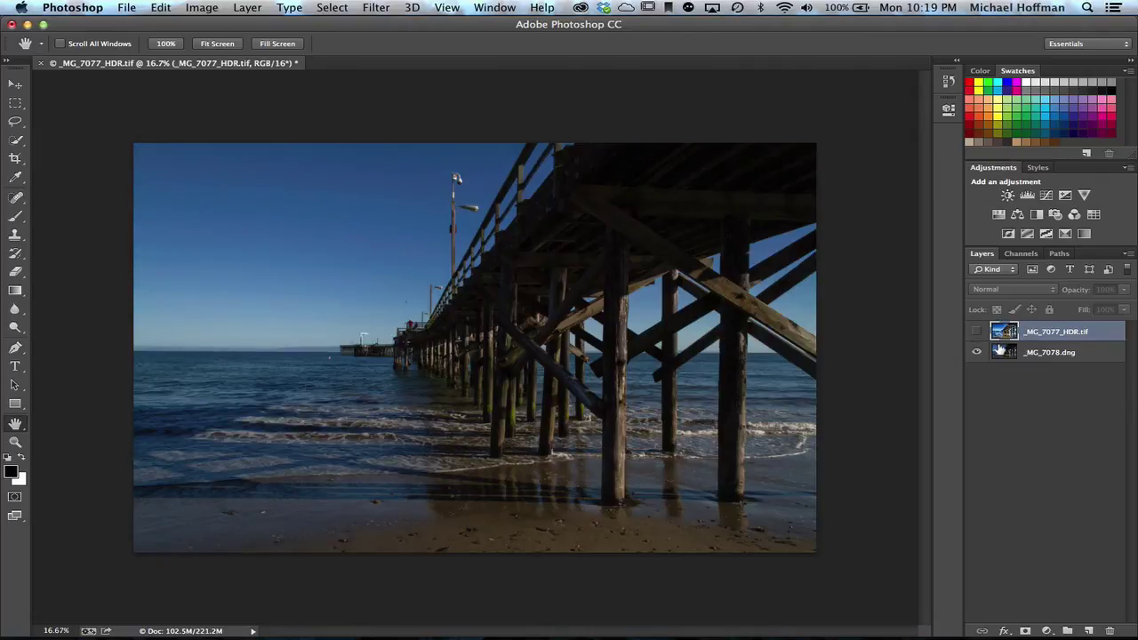
click(1001, 350)
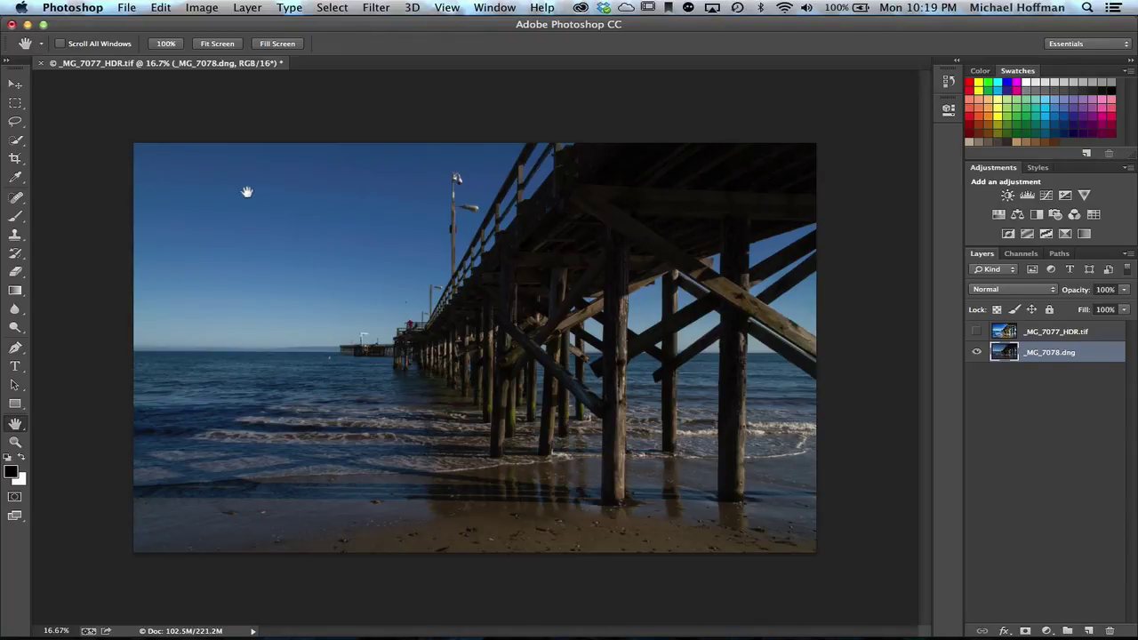
click(16, 140)
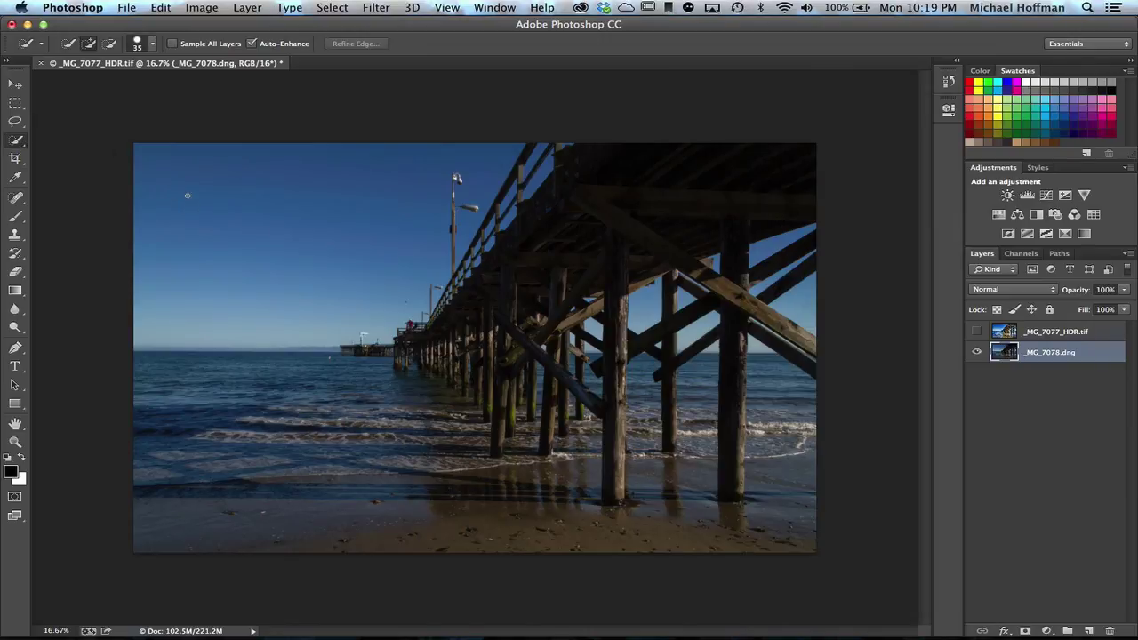
mouse_move(203, 198)
mouse_down()
mouse_move(261, 225)
mouse_move(328, 210)
mouse_up()
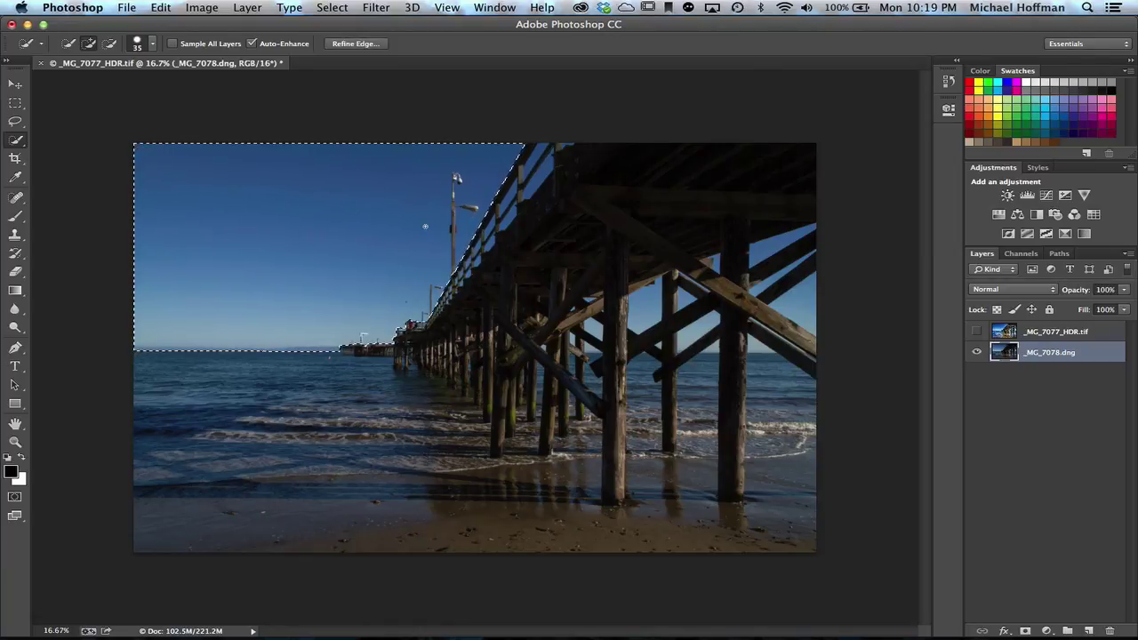
Step: Add the sky gaps in the near railing and between the pier's pilings and cross braces to the selection
drag(537, 175, 531, 163)
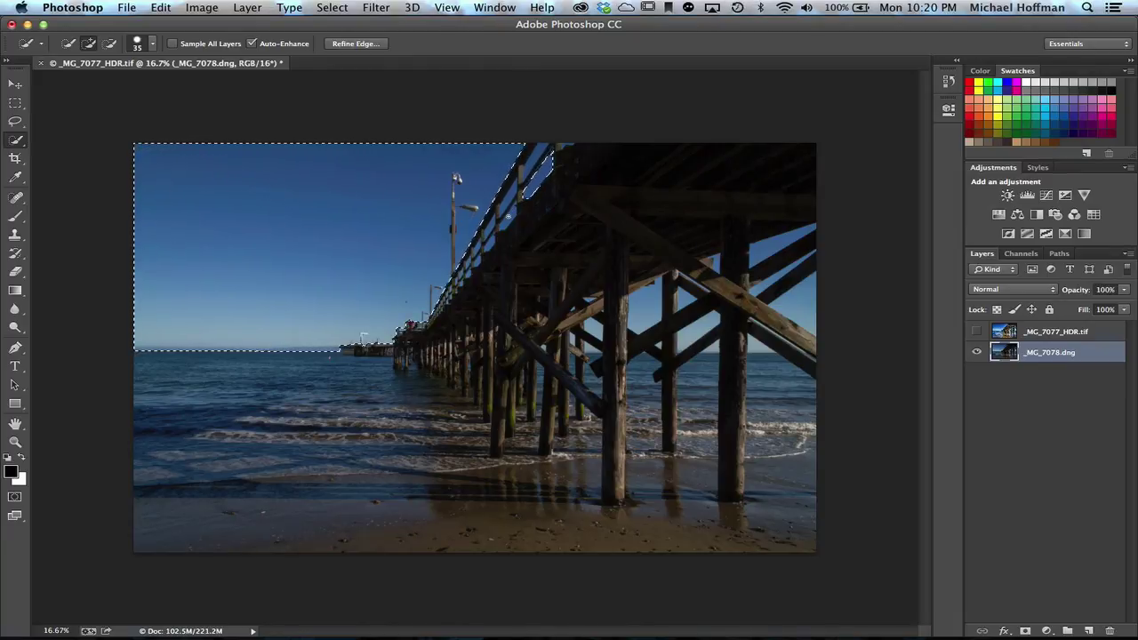
click(642, 312)
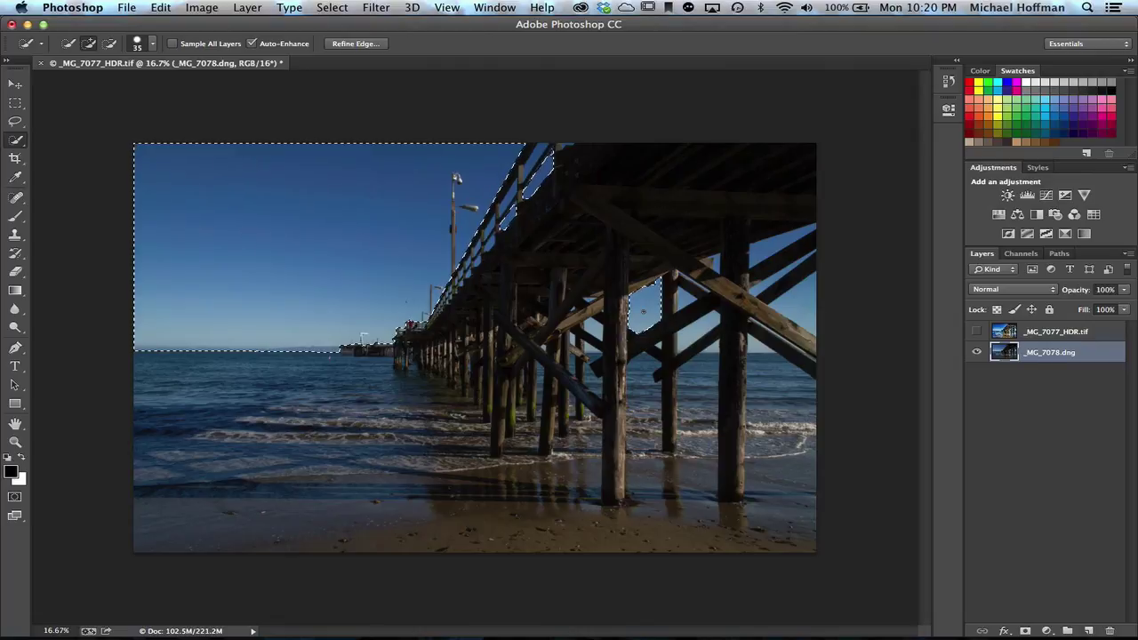
click(703, 331)
click(711, 347)
click(760, 349)
click(801, 304)
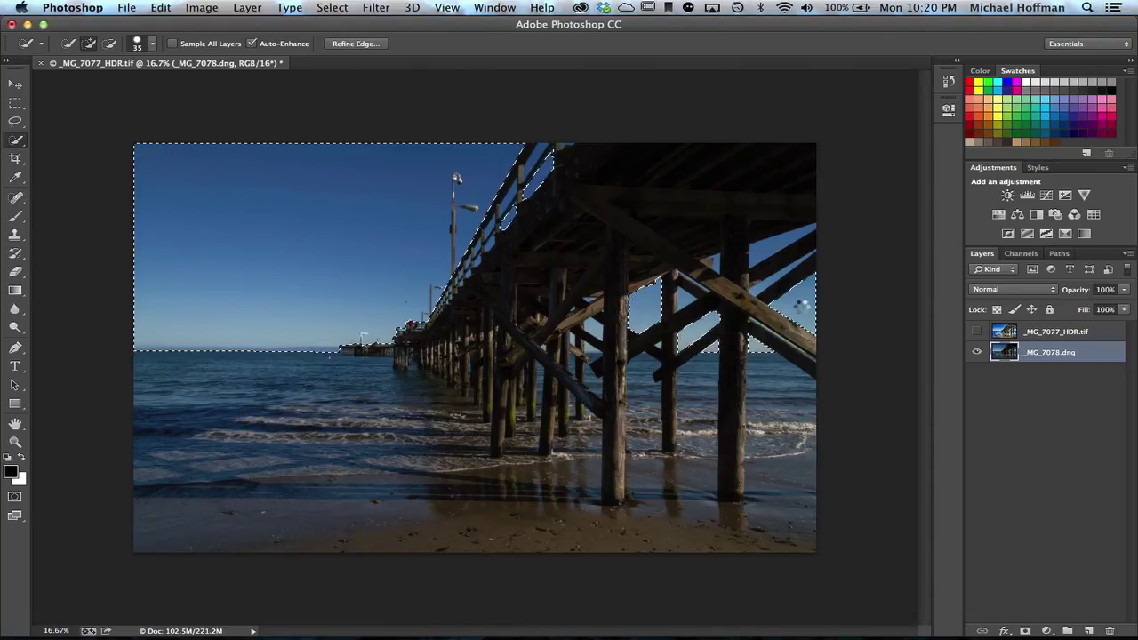
drag(782, 307, 770, 283)
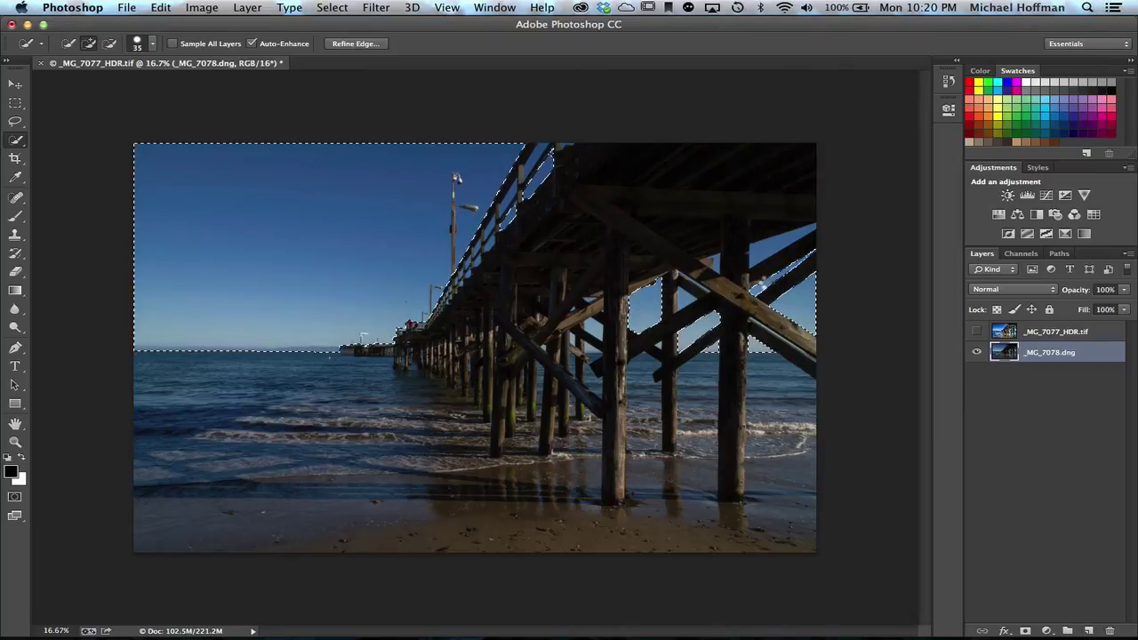
click(766, 247)
Step: Show the _MG_7077_HDR.tif layer again and mask out its sky using the inverted selection
click(977, 331)
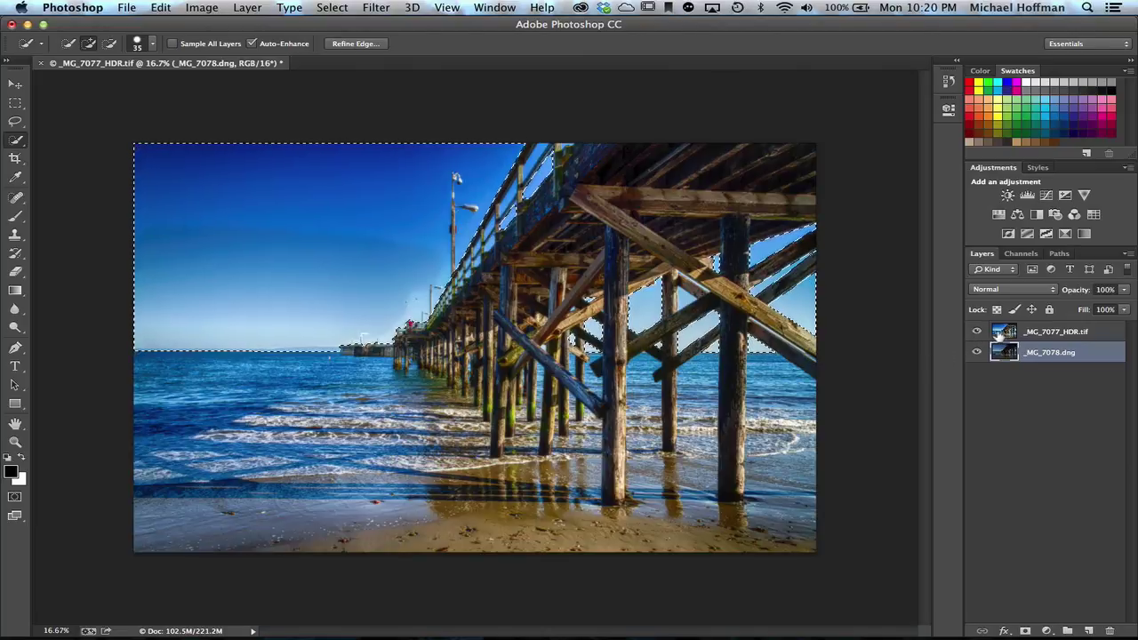
click(1005, 332)
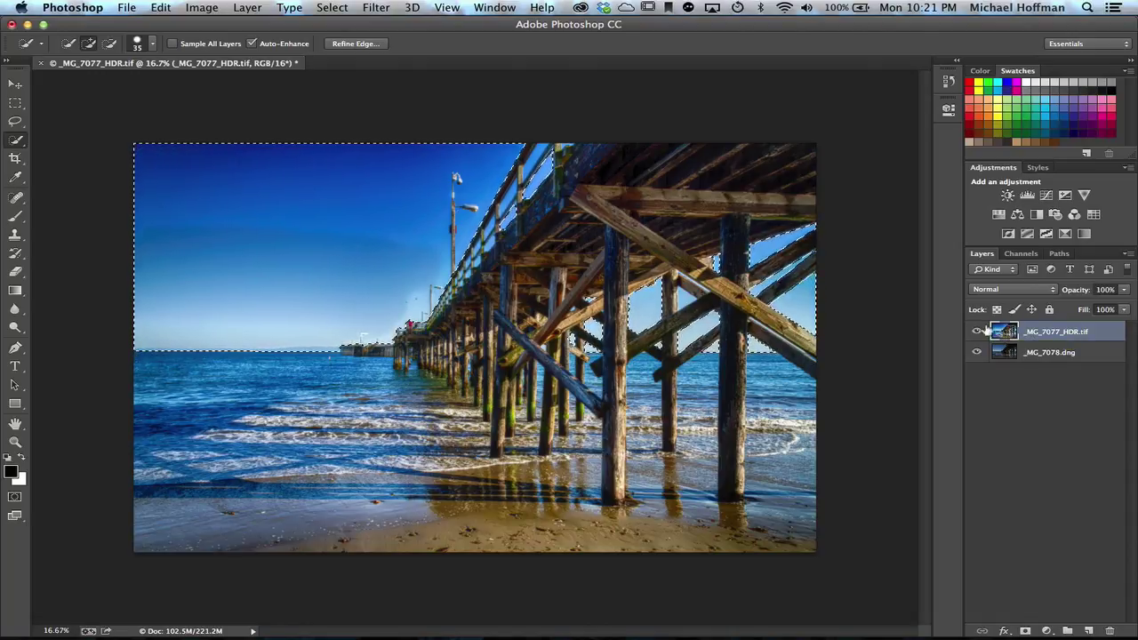
click(335, 9)
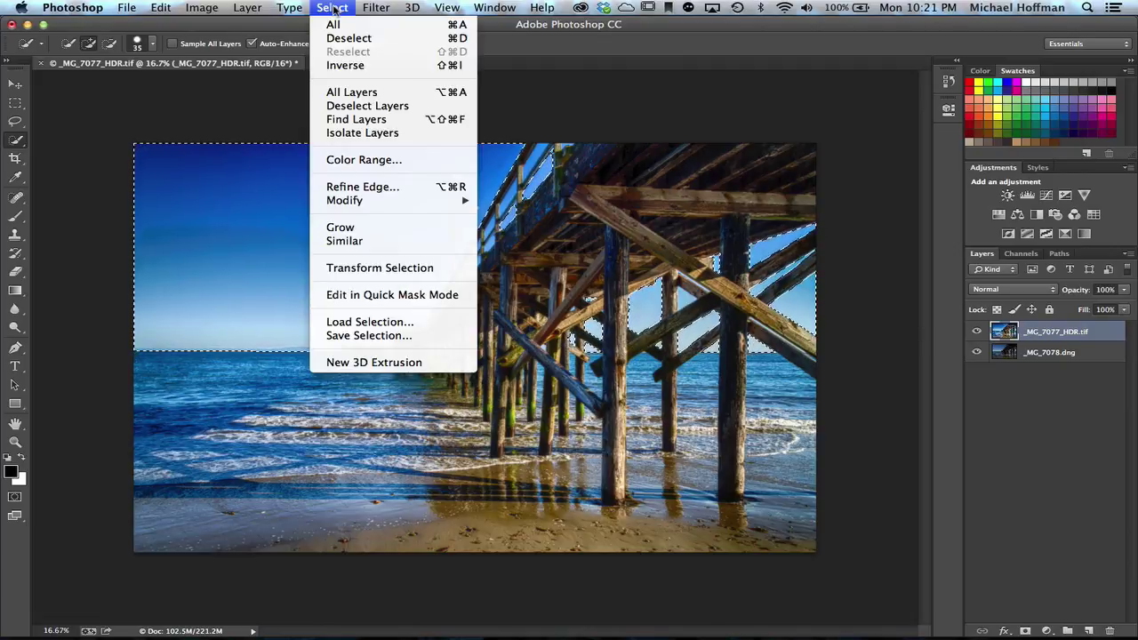
click(345, 66)
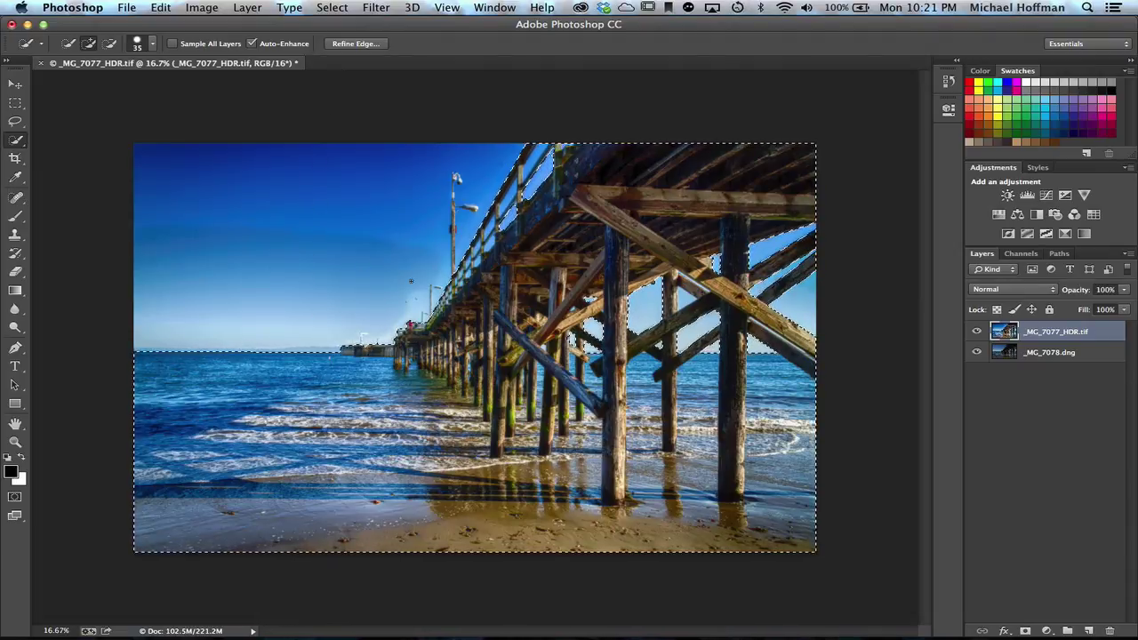
click(1024, 631)
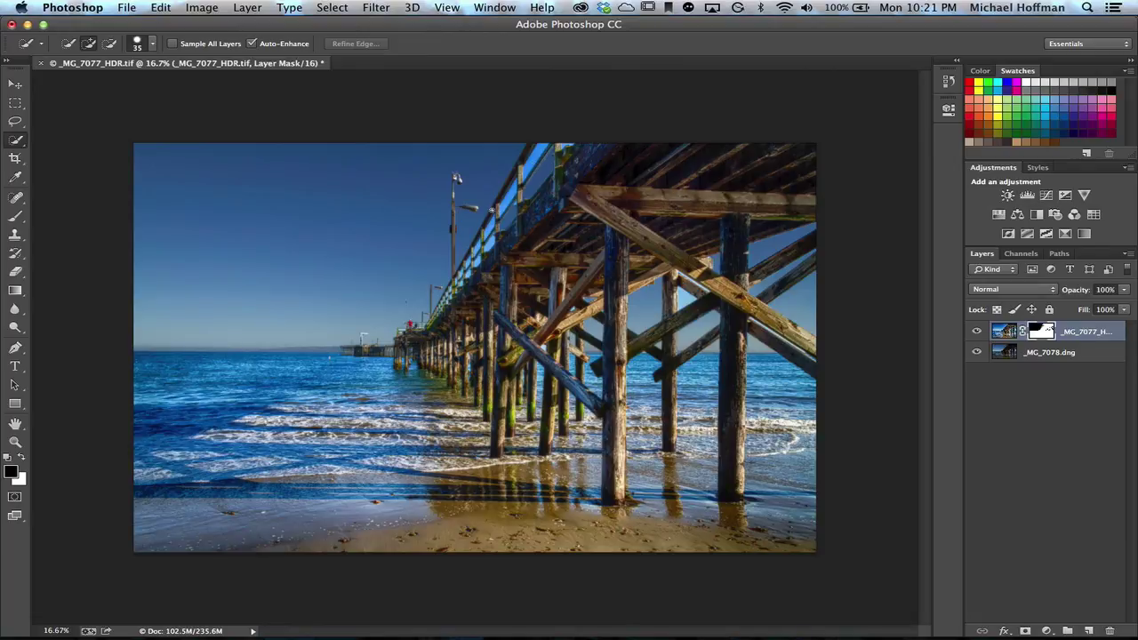
Step: Select the leftover bright sky patches inside the pier railing, fill them with black on the HDR layer mask, and deselect
key(super+space)
super+click(539, 204)
drag(539, 205, 560, 145)
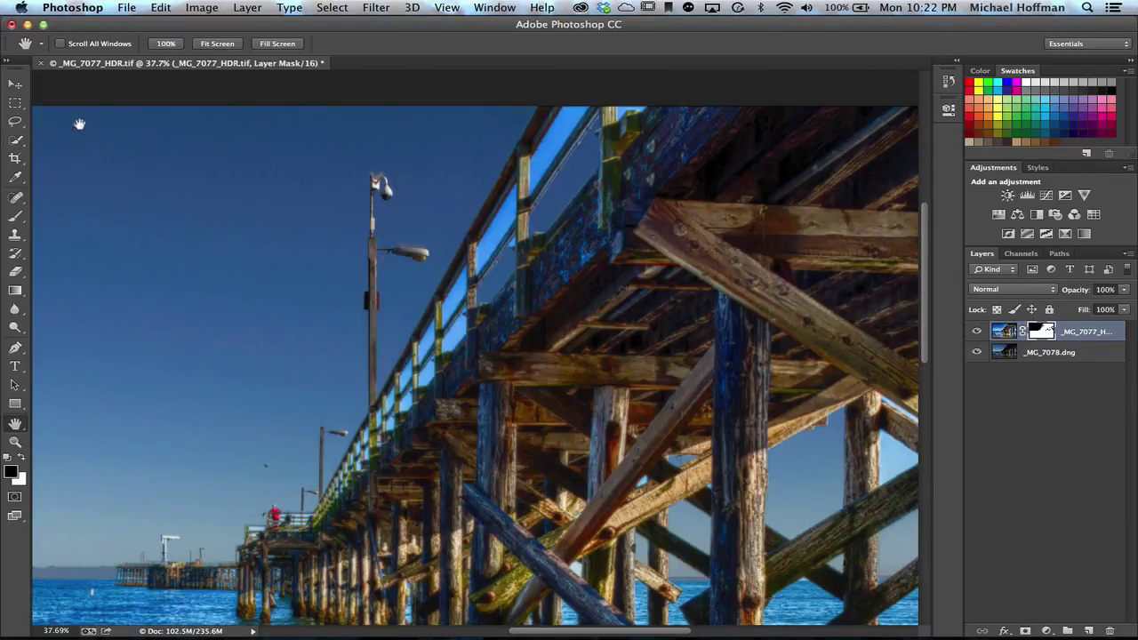
click(16, 140)
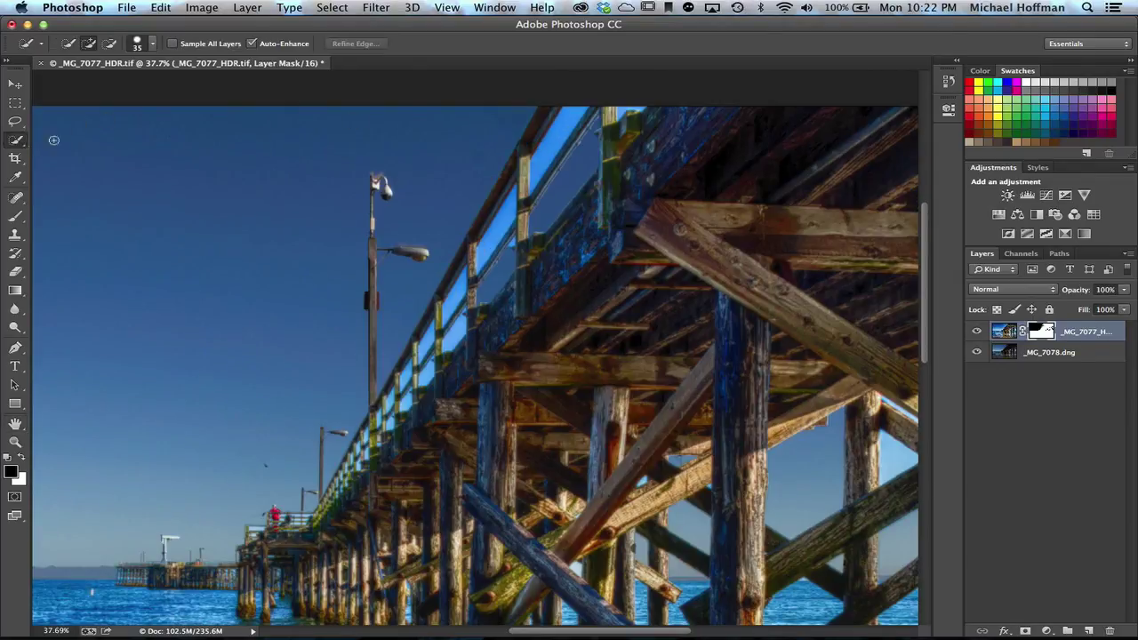
click(549, 145)
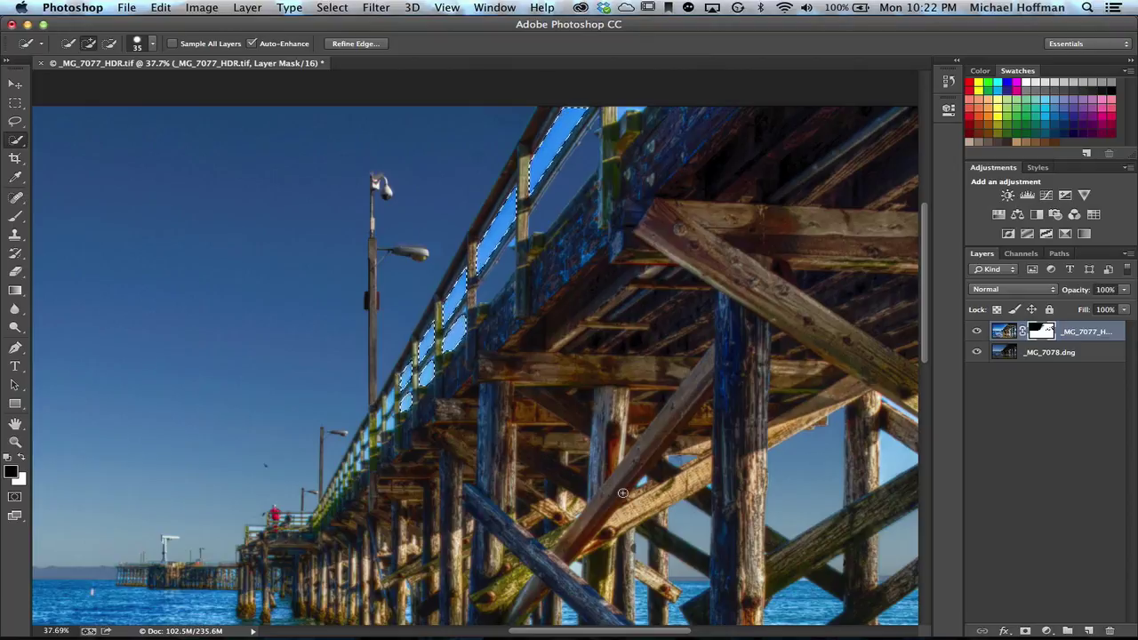
key(x)
key(alt+BackSpace)
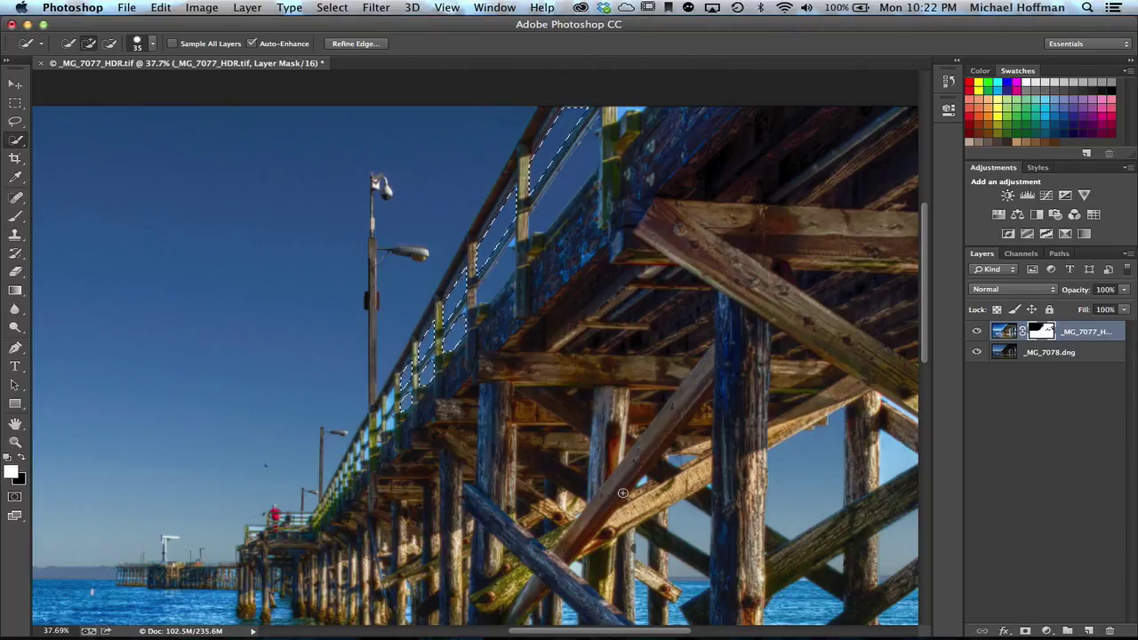
key(super+d)
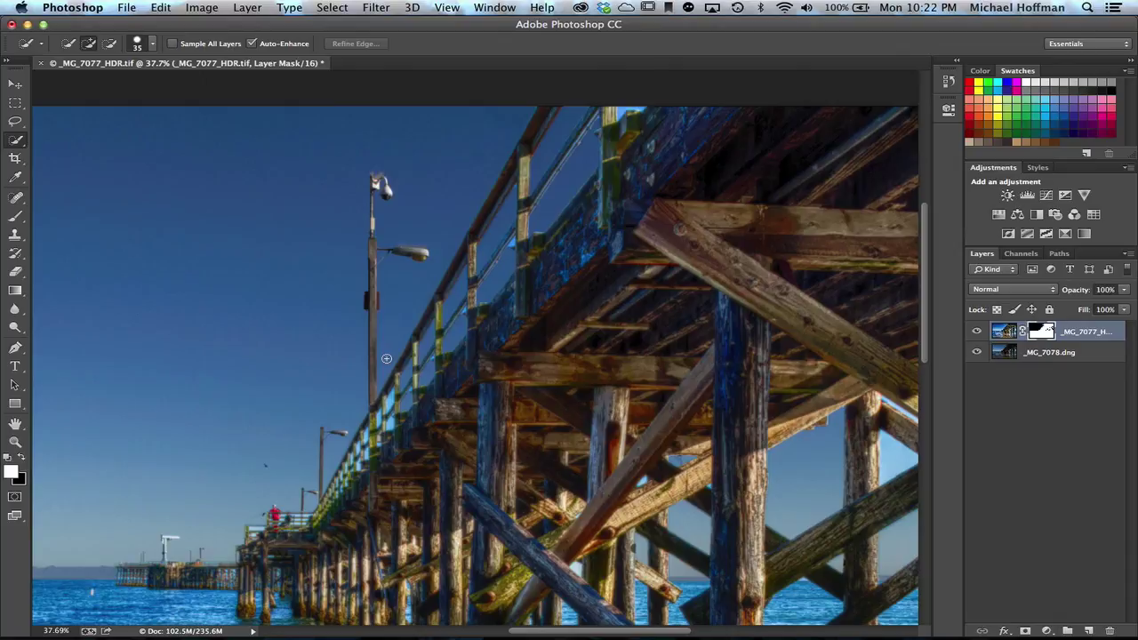
Step: Ready a black Brush for the HDR layer mask and inspect the remaining bright gaps along the distant railing
key(b)
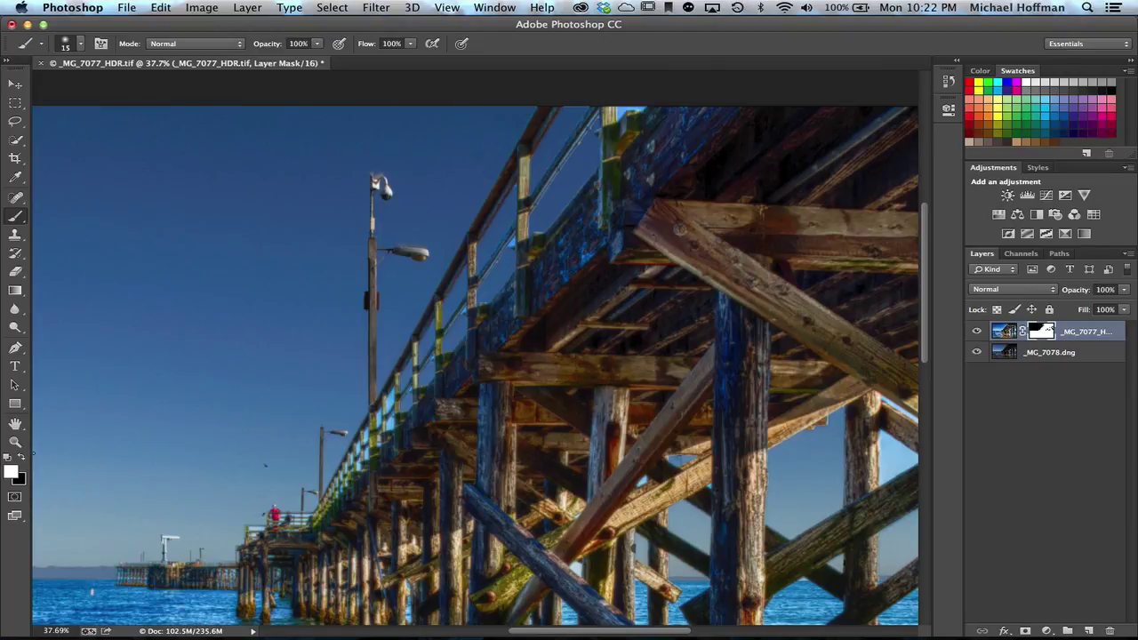
key(x)
key(super+space)
drag(388, 404, 439, 405)
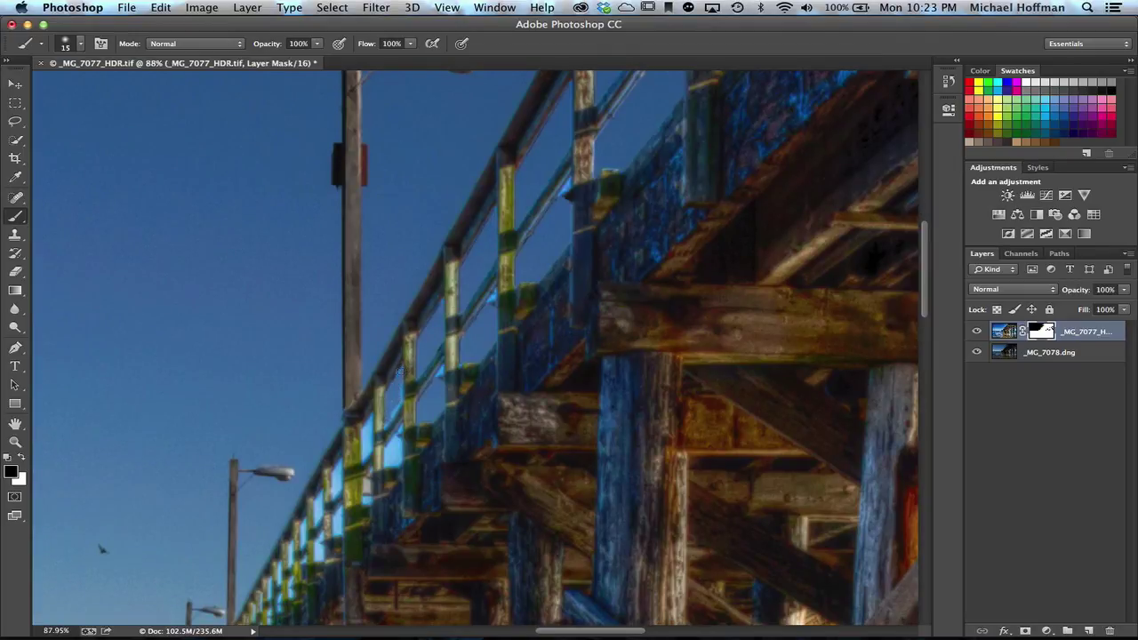
key(h)
key(ctrl+0)
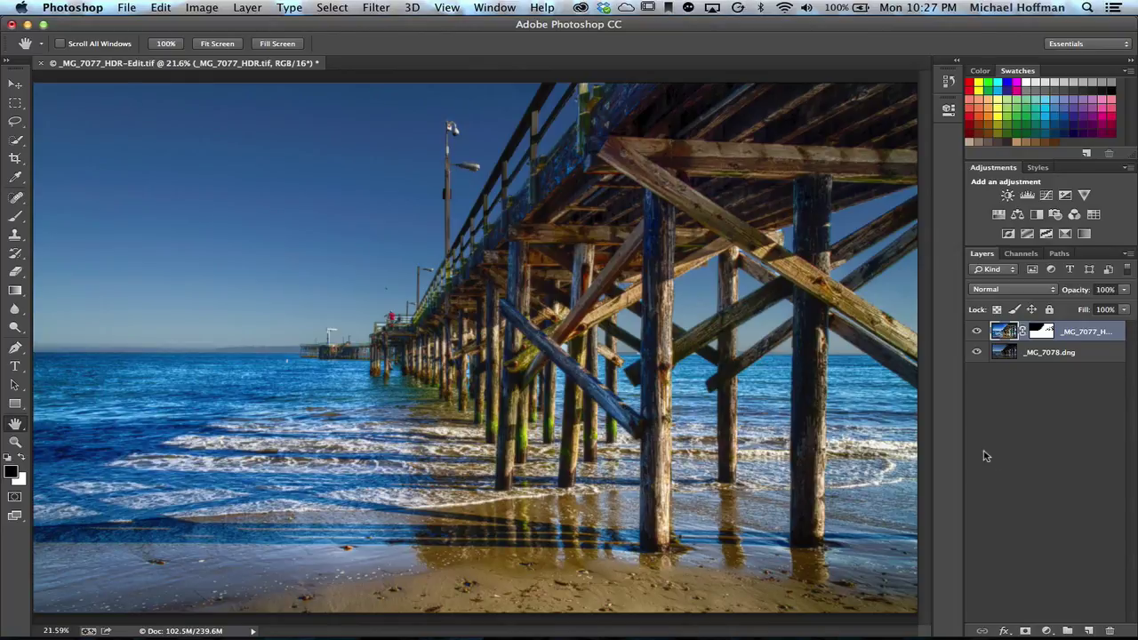
Step: Stamp all visible layers into a new top layer and open it in the Color Efex Pro 4 filter
key(alt+shift+super+e)
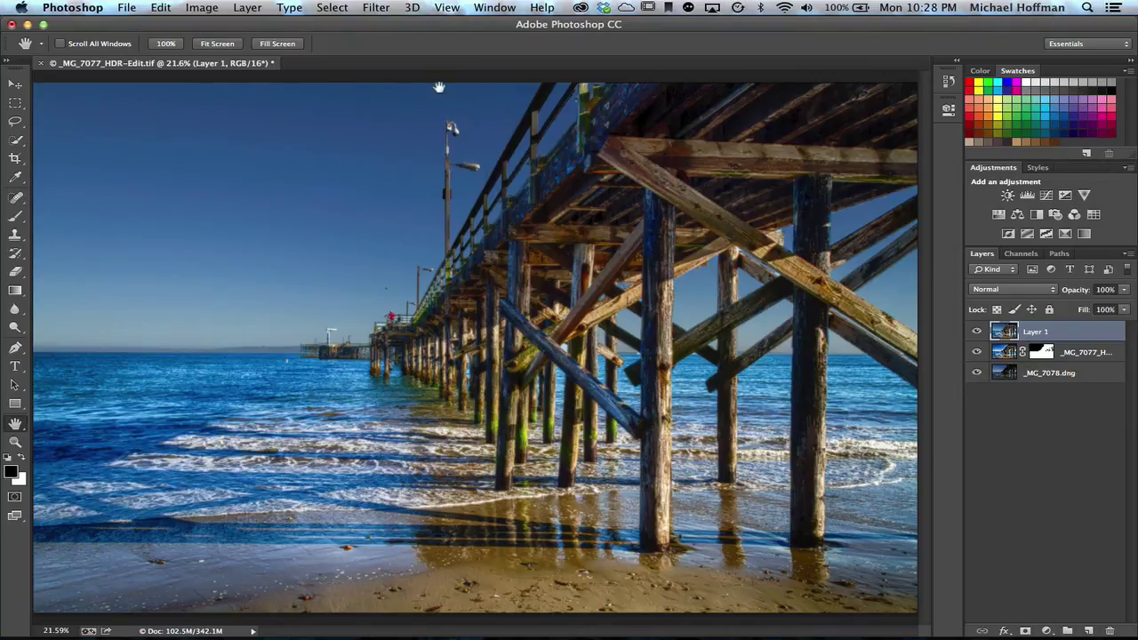
click(375, 13)
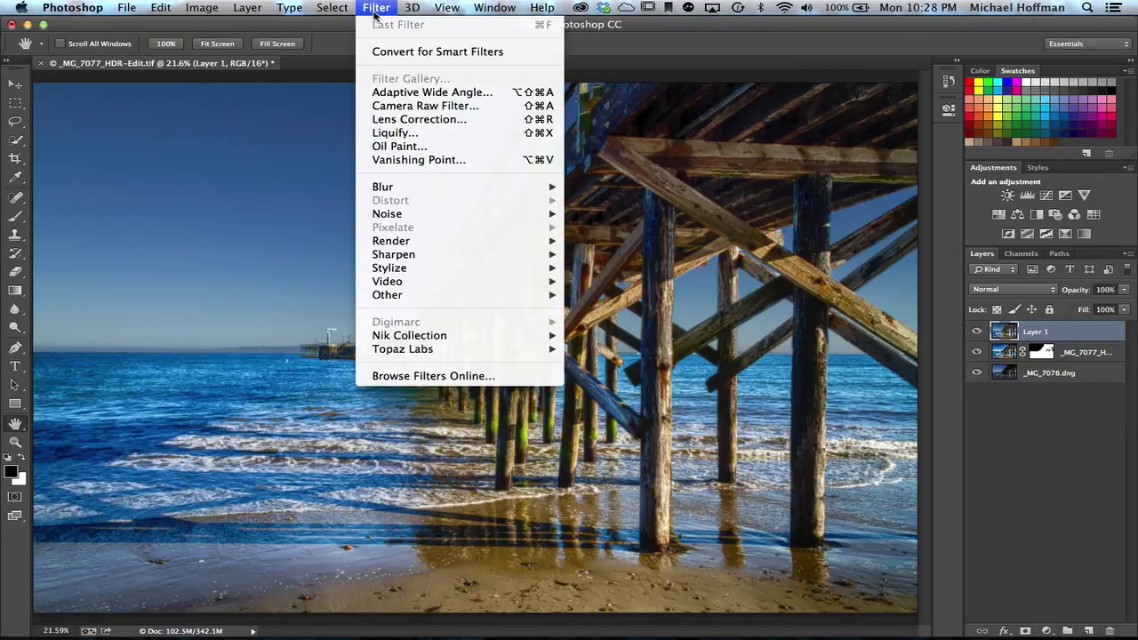
mouse_move(411, 338)
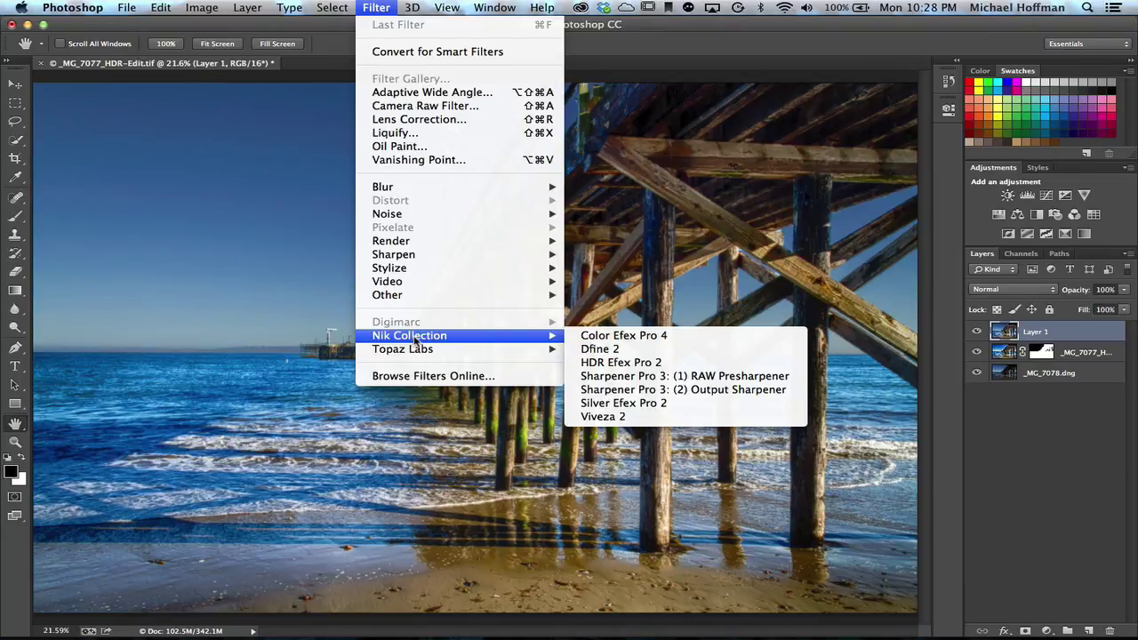
click(597, 338)
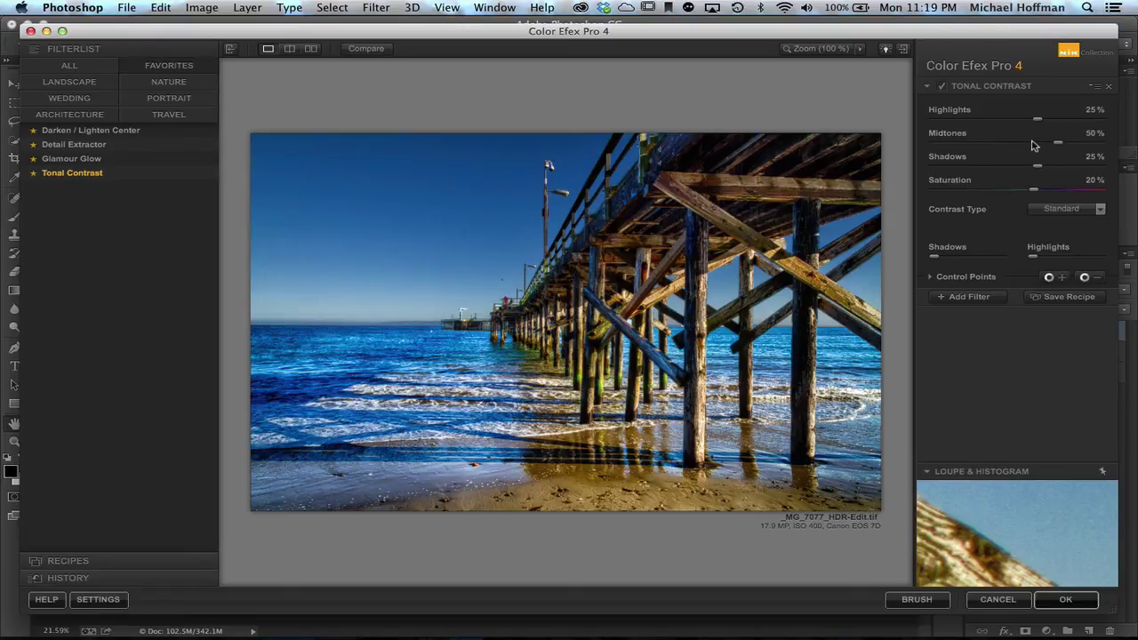
Step: Set Tonal Contrast to 30% highlights and 62% midtones, and add Glamour Glow with 55% glow and increased shadow protection
drag(1058, 142, 1052, 119)
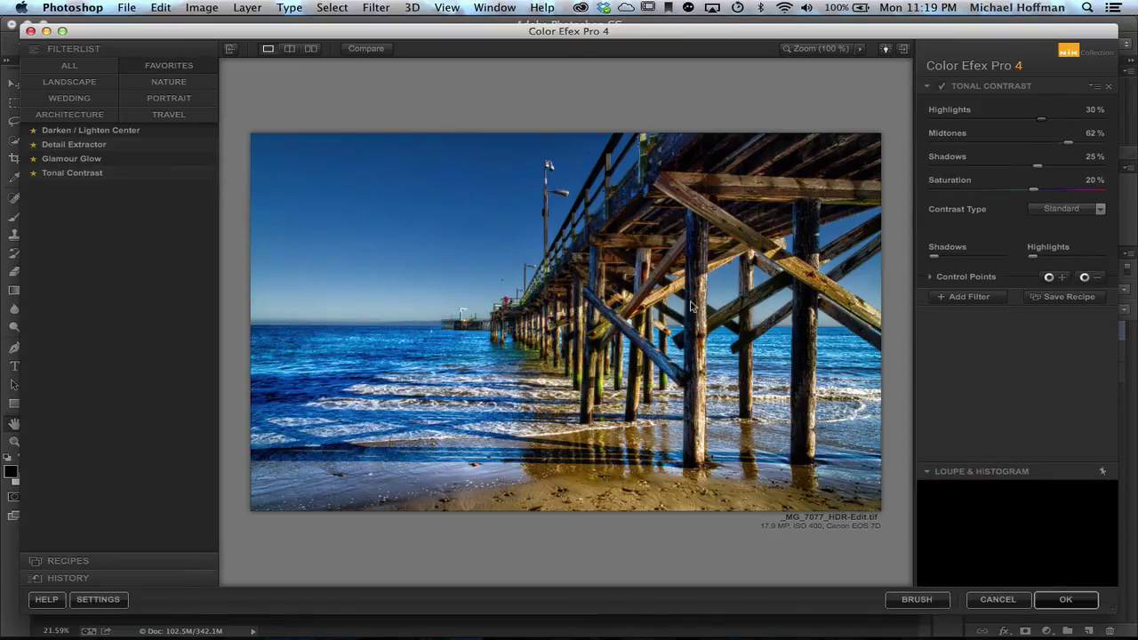
click(960, 297)
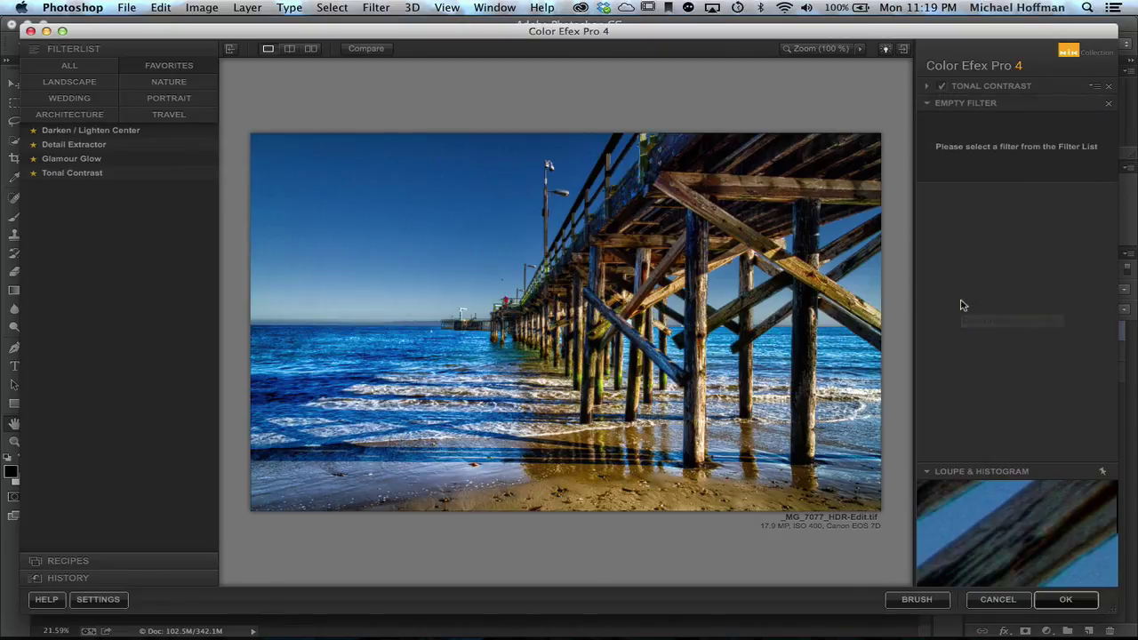
click(98, 164)
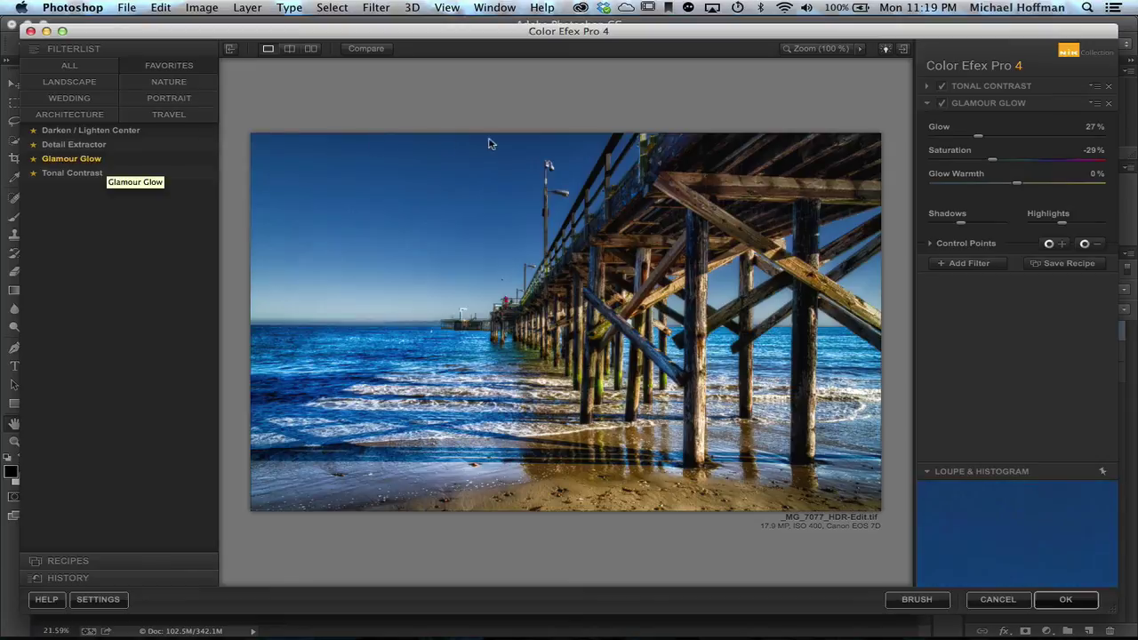
drag(978, 140, 1024, 139)
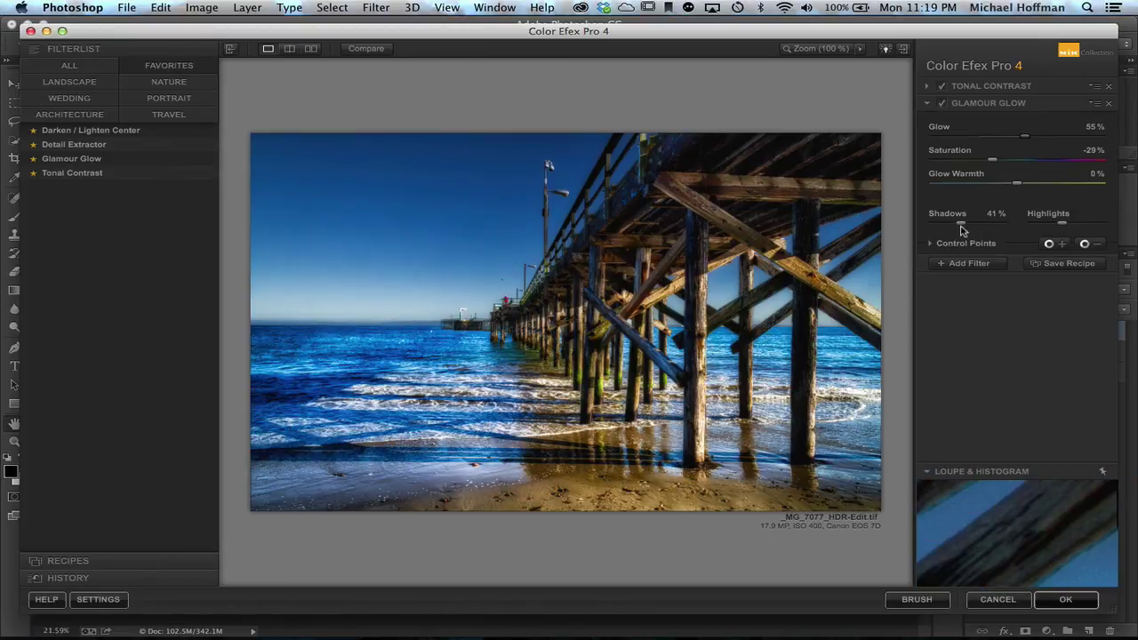
drag(960, 223, 994, 225)
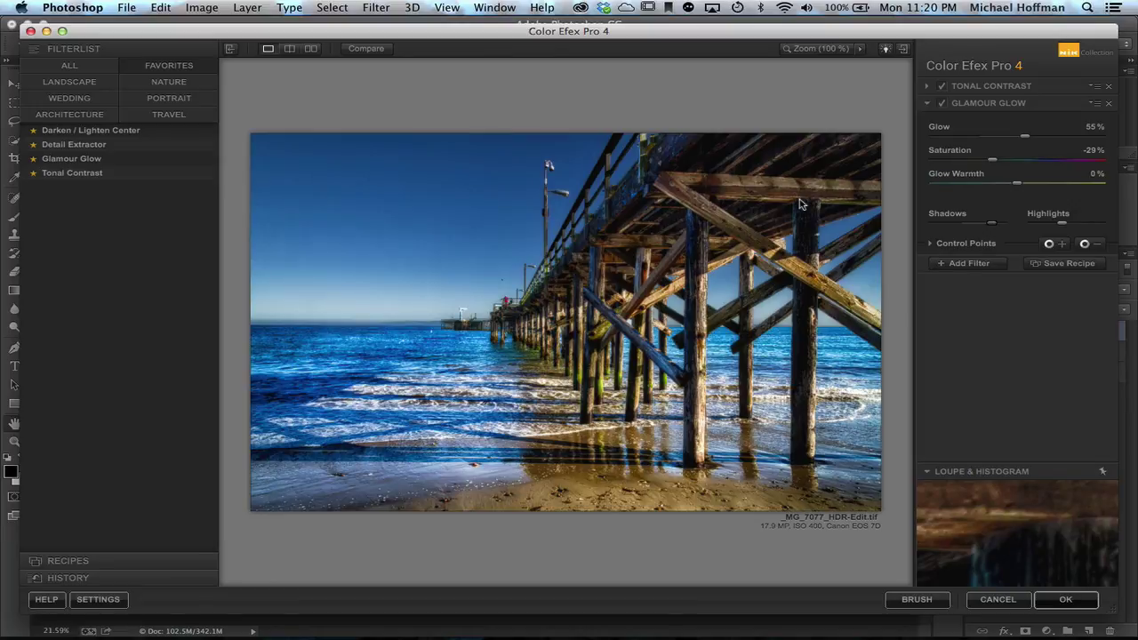
Step: Add a Darken / Lighten Center filter centred on the pilings at the surf and apply the filter stack
click(959, 264)
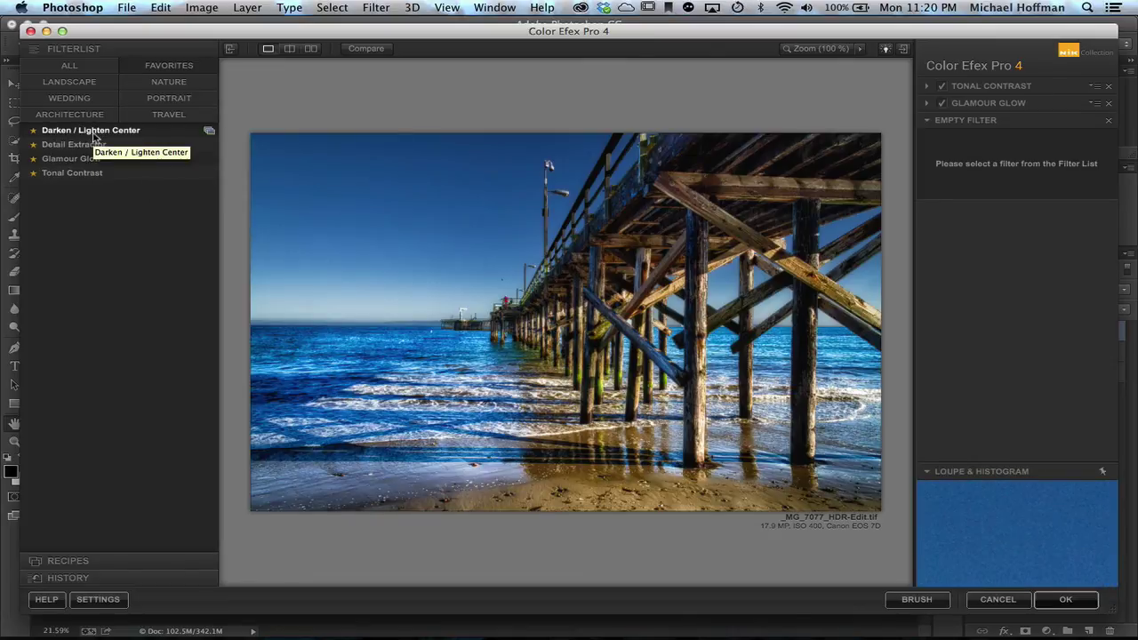
click(93, 132)
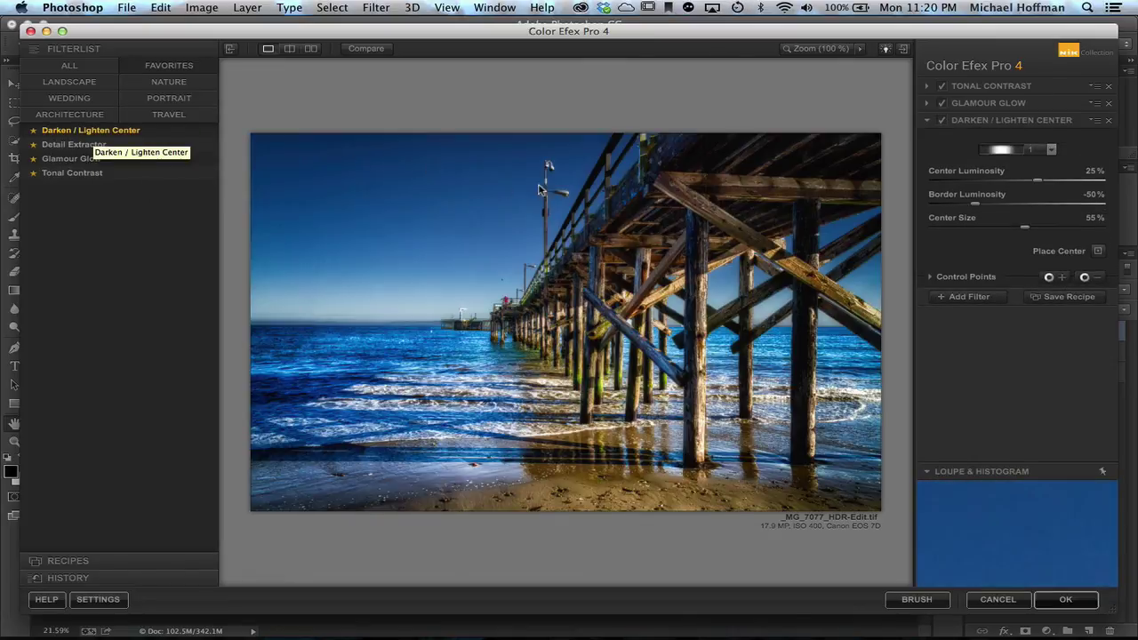
click(1099, 251)
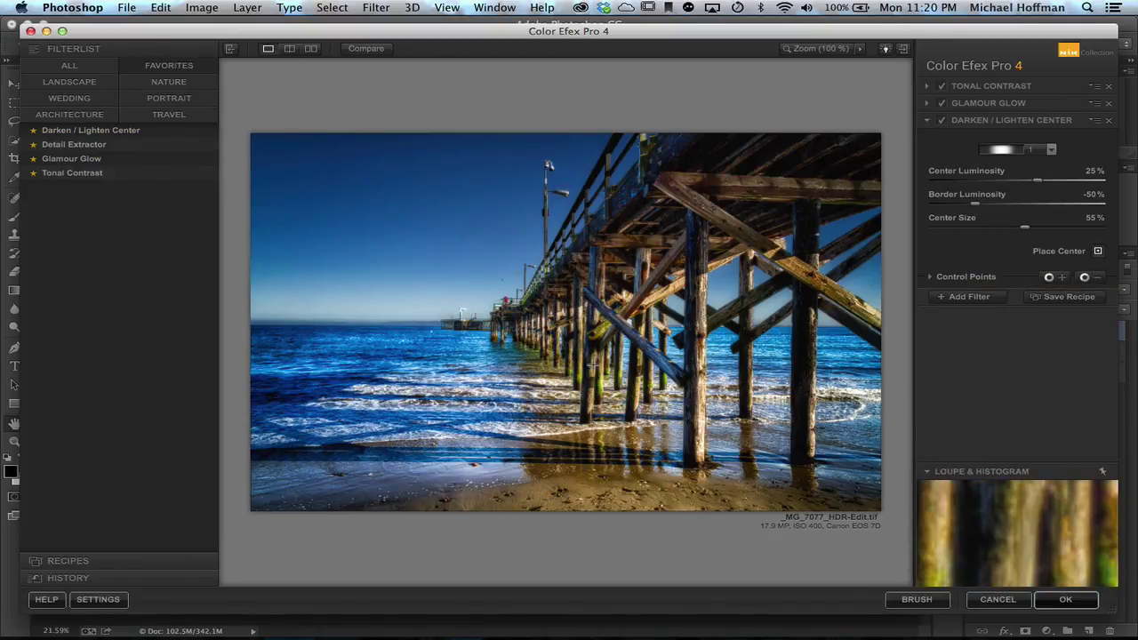
click(582, 381)
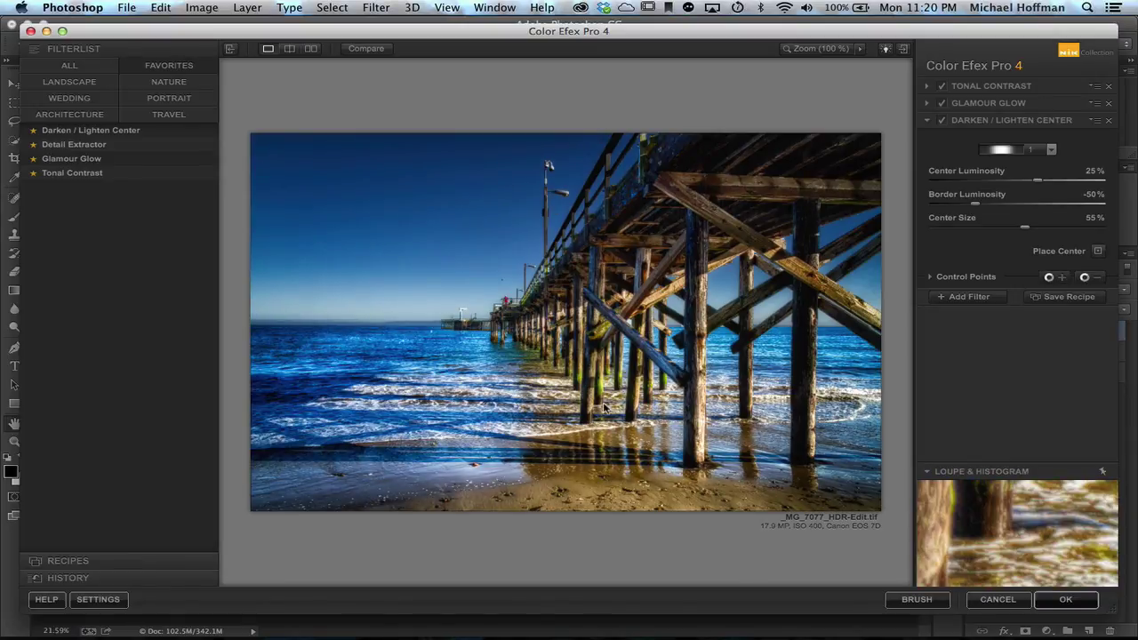
click(1064, 601)
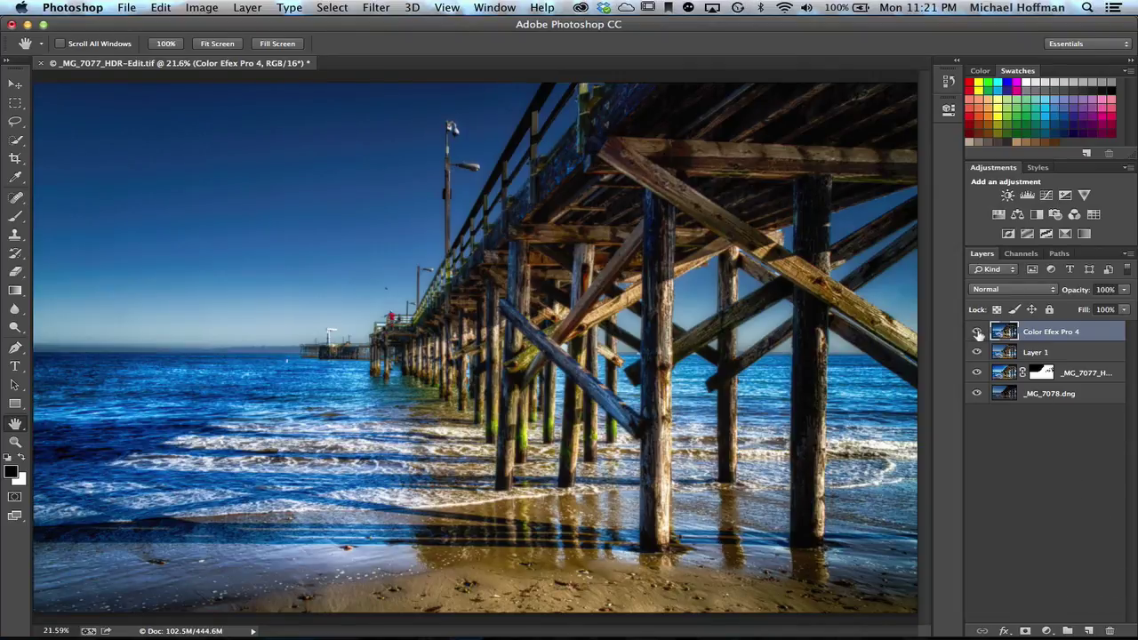
Step: Toggle the Color Efex Pro 4 layer's visibility to compare the photo before and after the filters
click(978, 333)
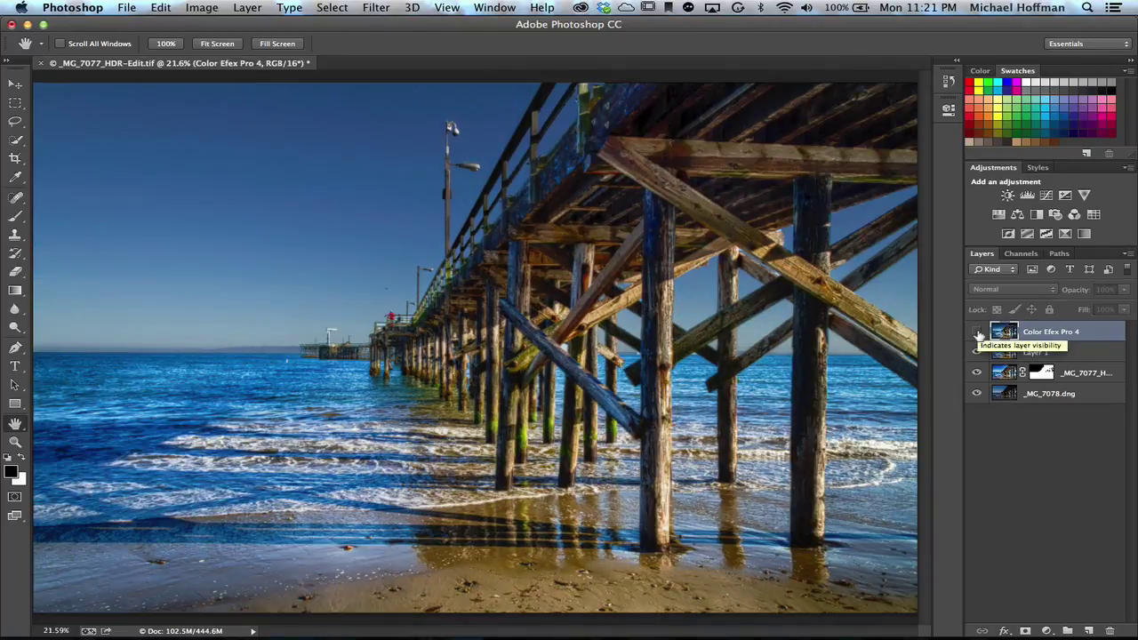
click(978, 334)
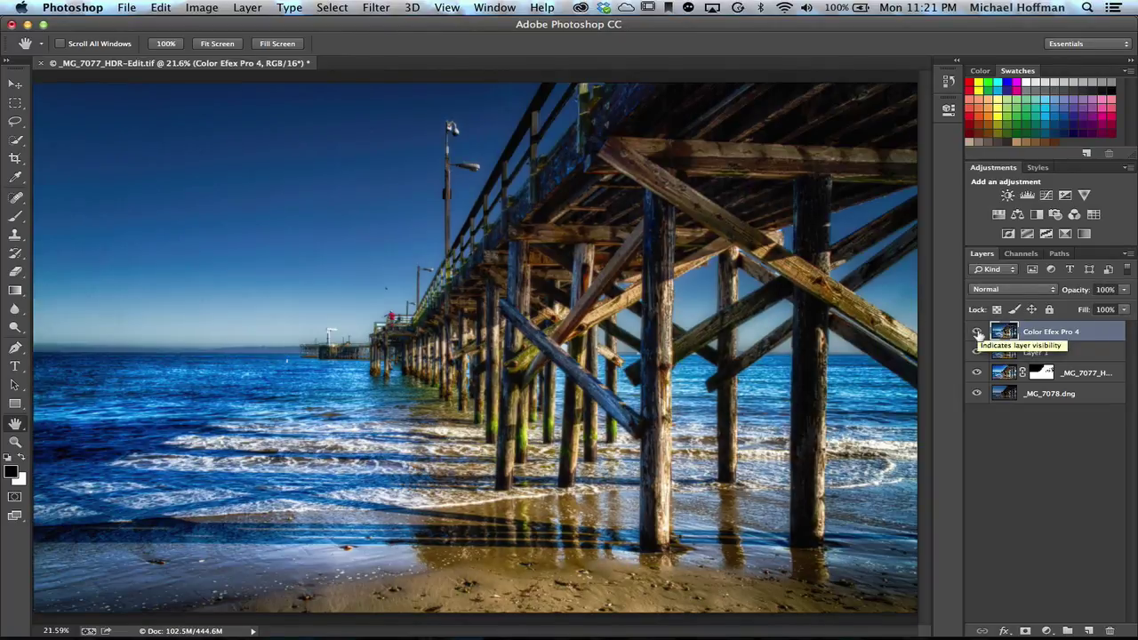